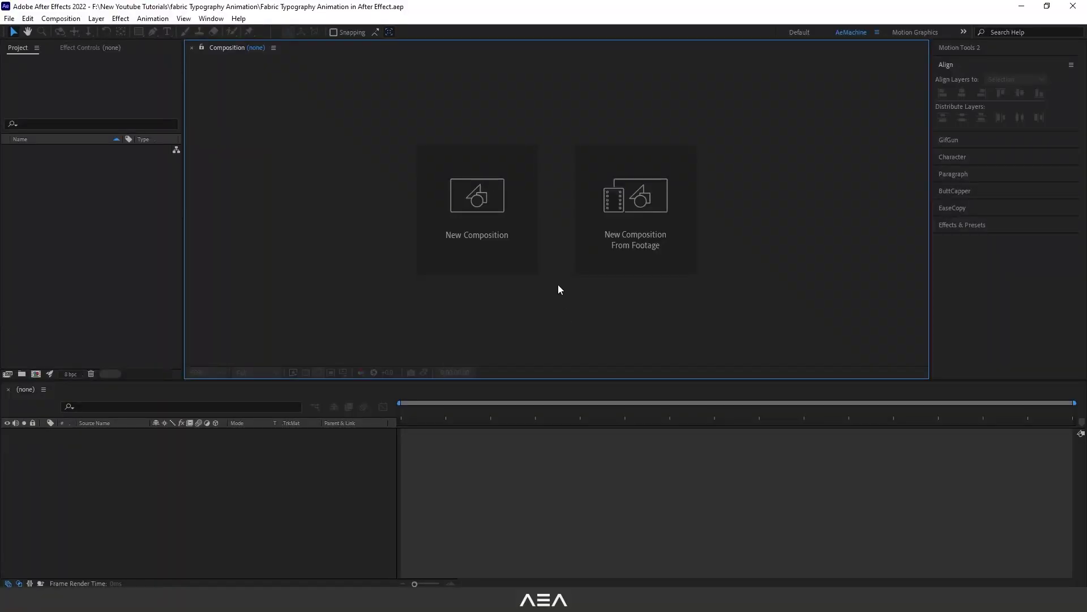
- Create the 'Fabric Animation' composition at 1920×1080, 24 fps, with a black background
left_click(535, 243)
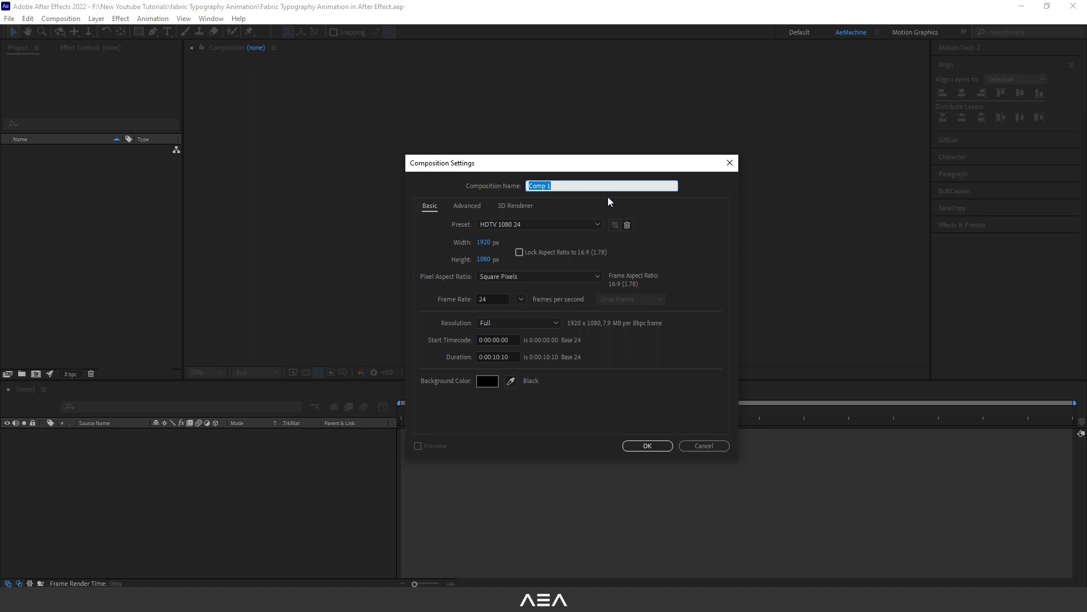
type("Fabric Animation")
left_click(513, 357)
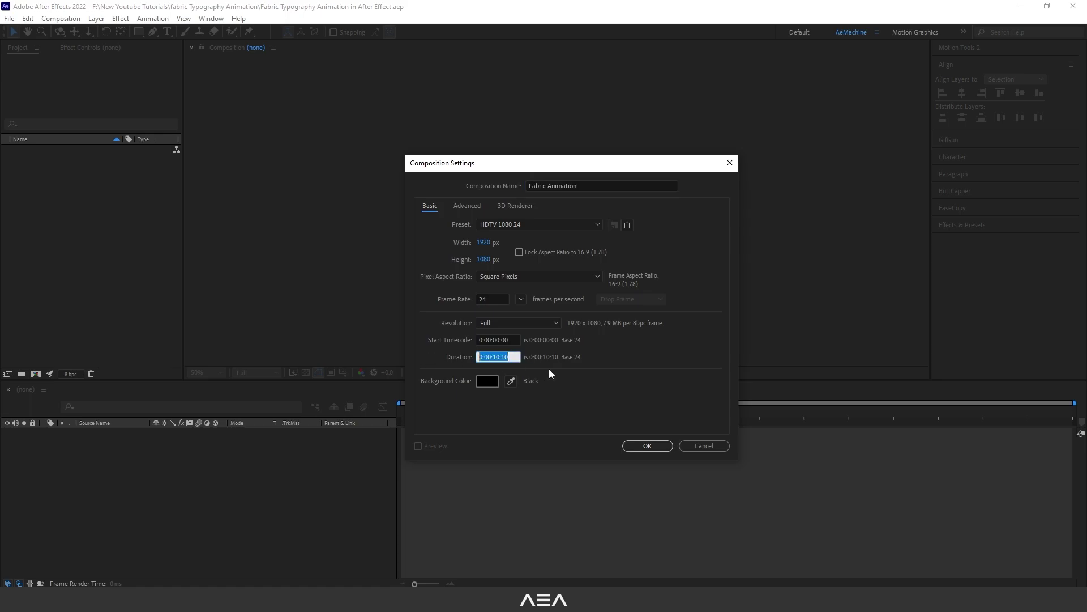
left_click(563, 373)
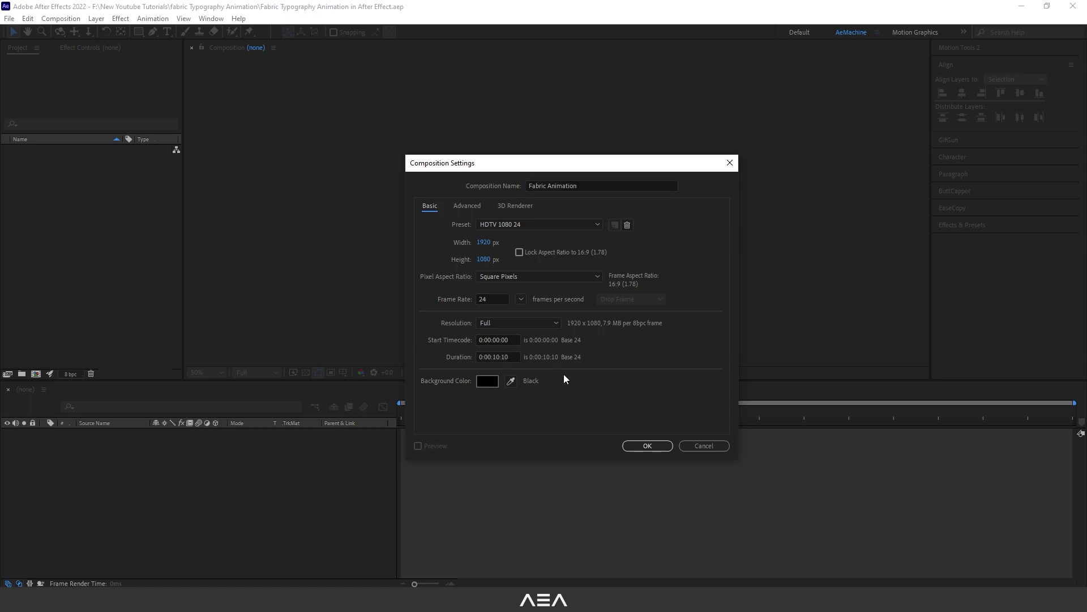
left_click(488, 381)
left_click(431, 402)
left_click(666, 304)
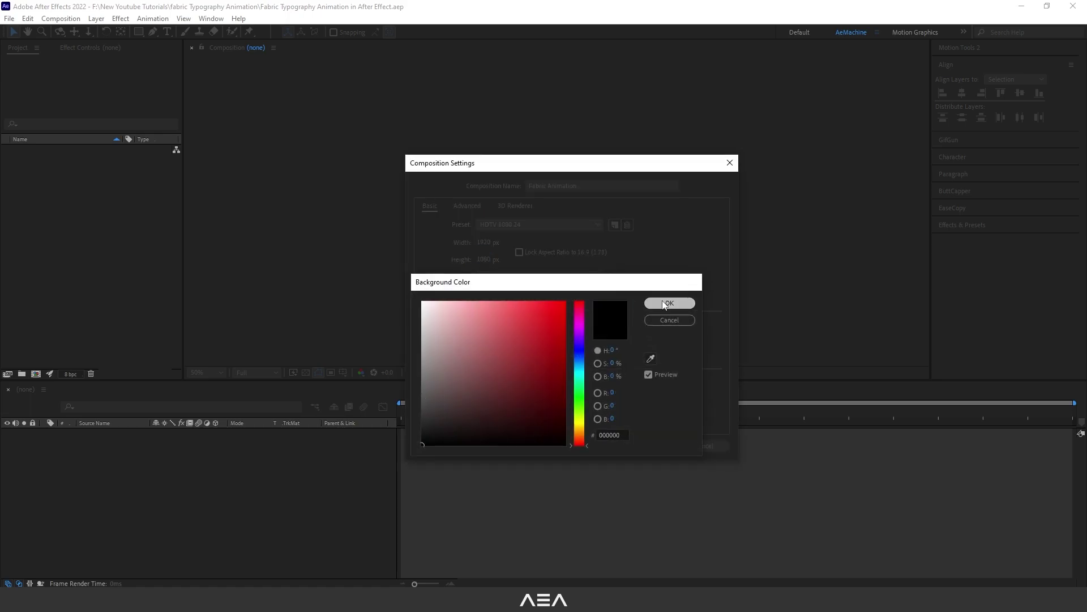
left_click(649, 445)
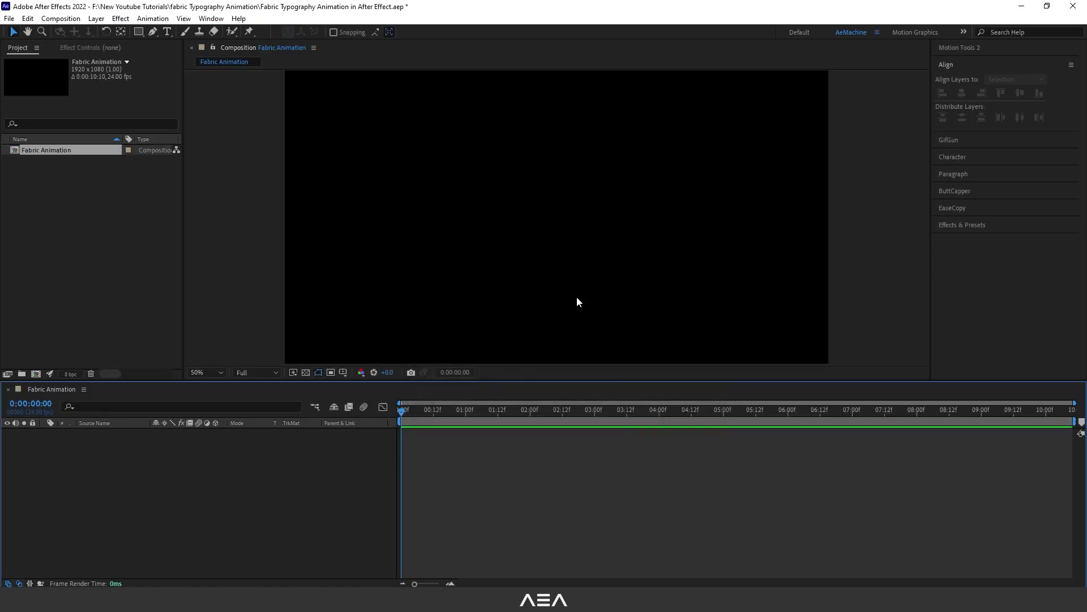
- Add a white 1920×1080 solid layer named 'Fabric' and show the Effects & Presets list
right_click(167, 457)
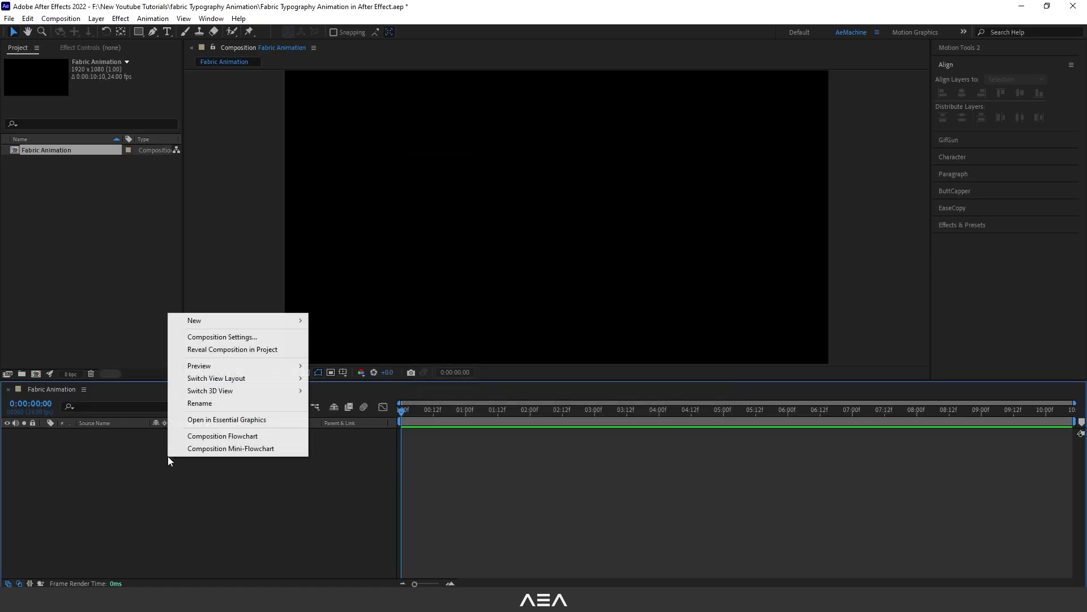
mouse_move(214, 318)
left_click(335, 349)
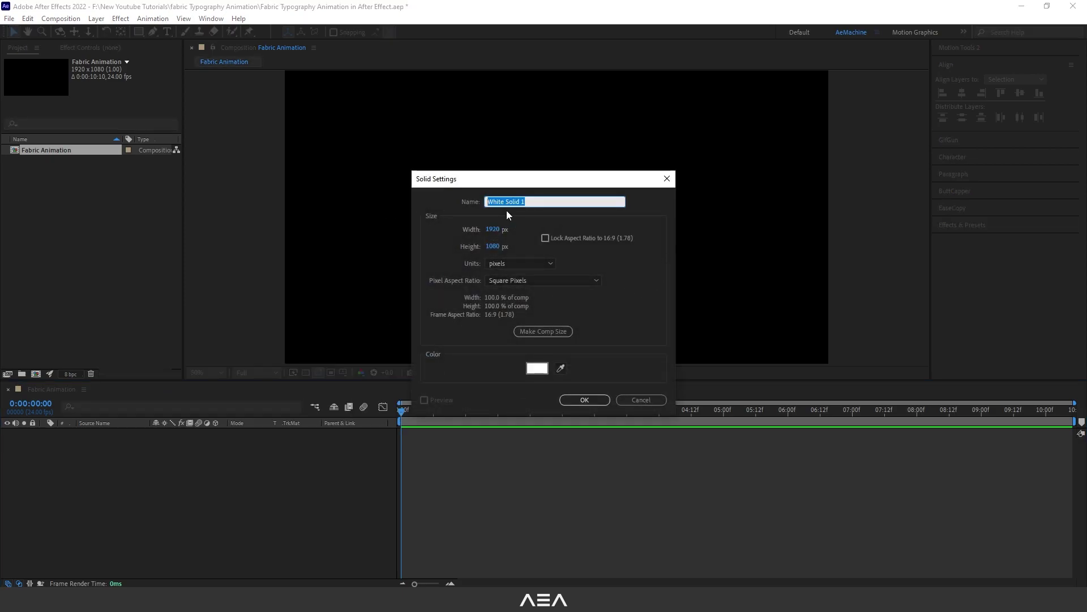
type("Fabric")
left_click(584, 400)
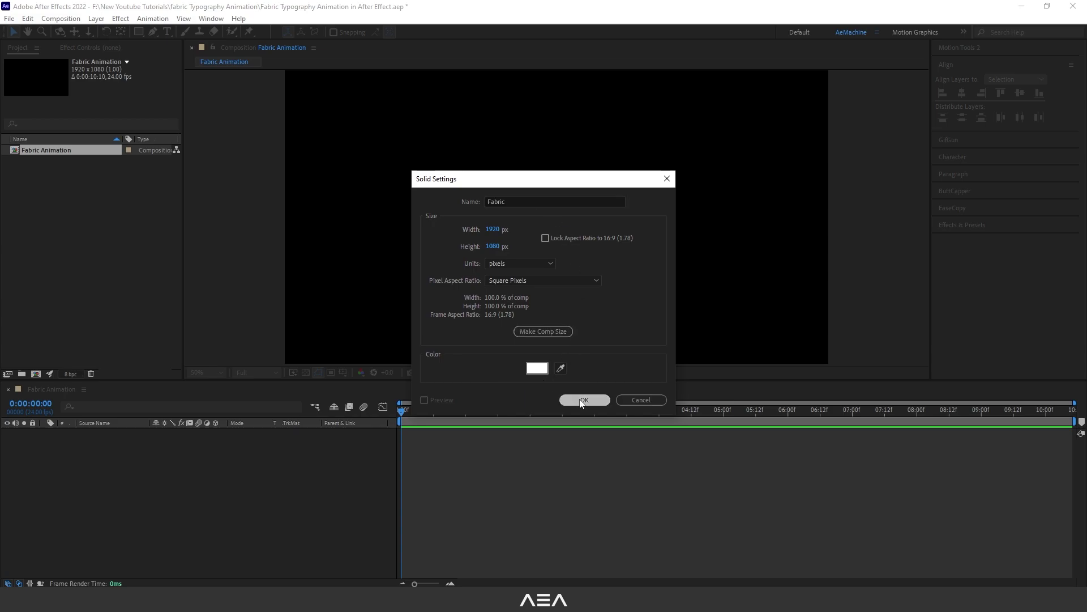
left_click(966, 226)
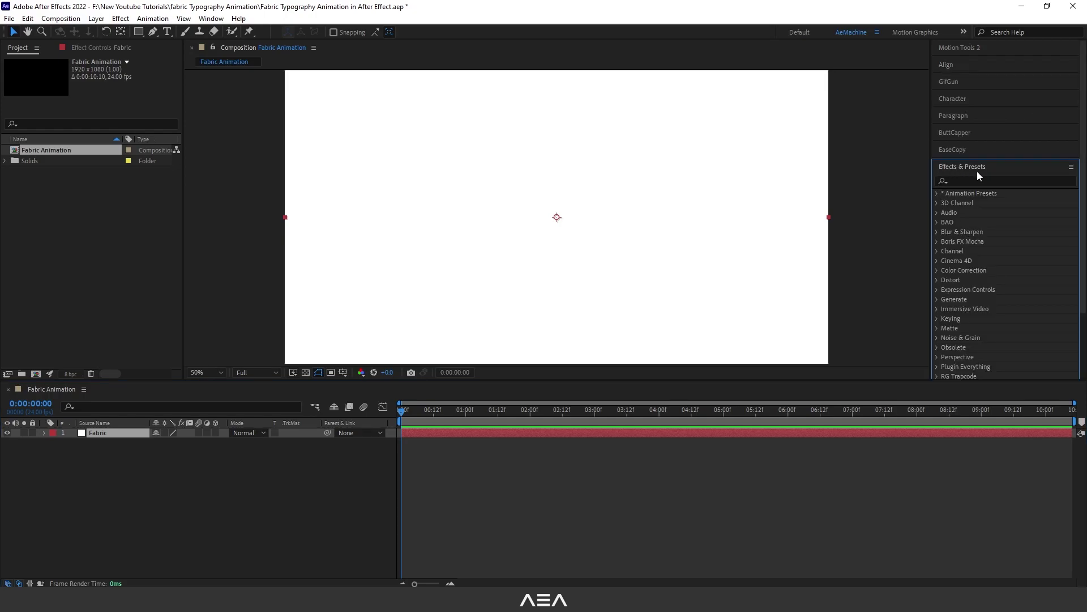
- Search the effects for 'fractal' and apply Fractal Noise to the Fabric layer
left_click(211, 18)
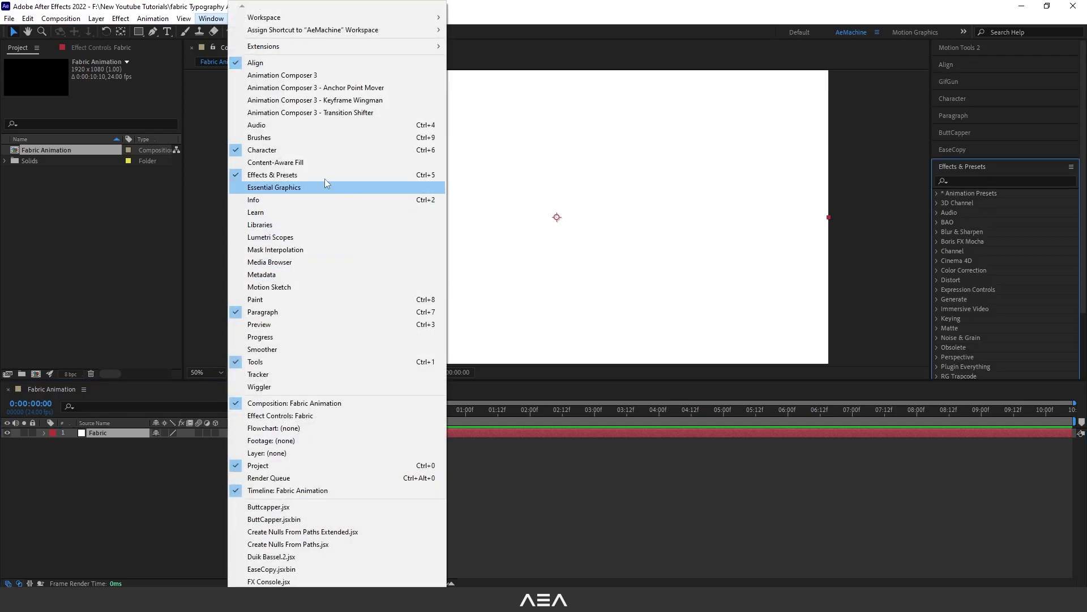
left_click(213, 20)
left_click(977, 181)
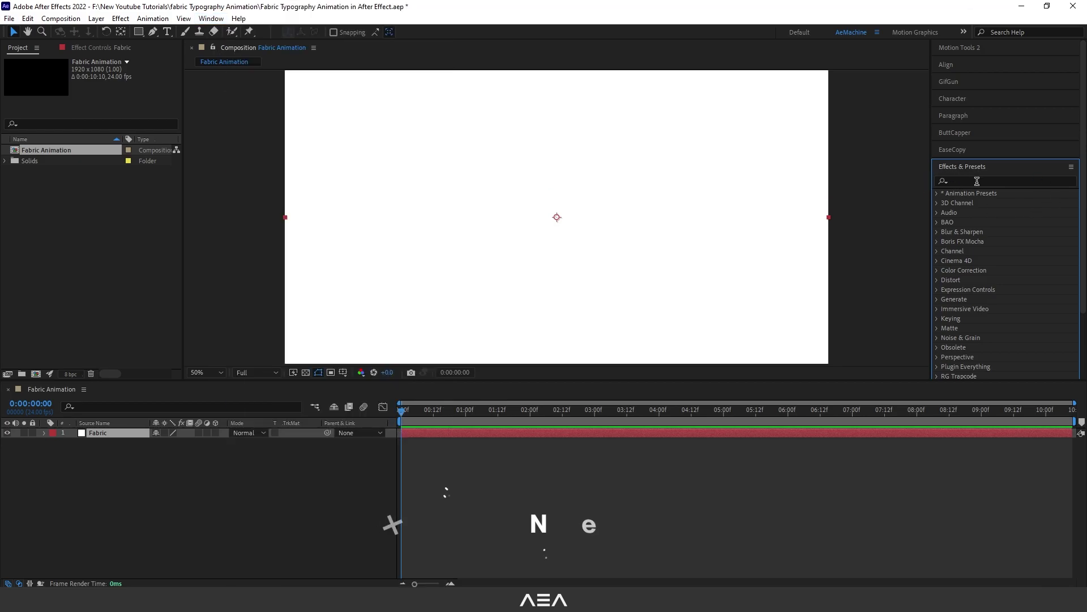
type("fractal")
double_click(992, 241)
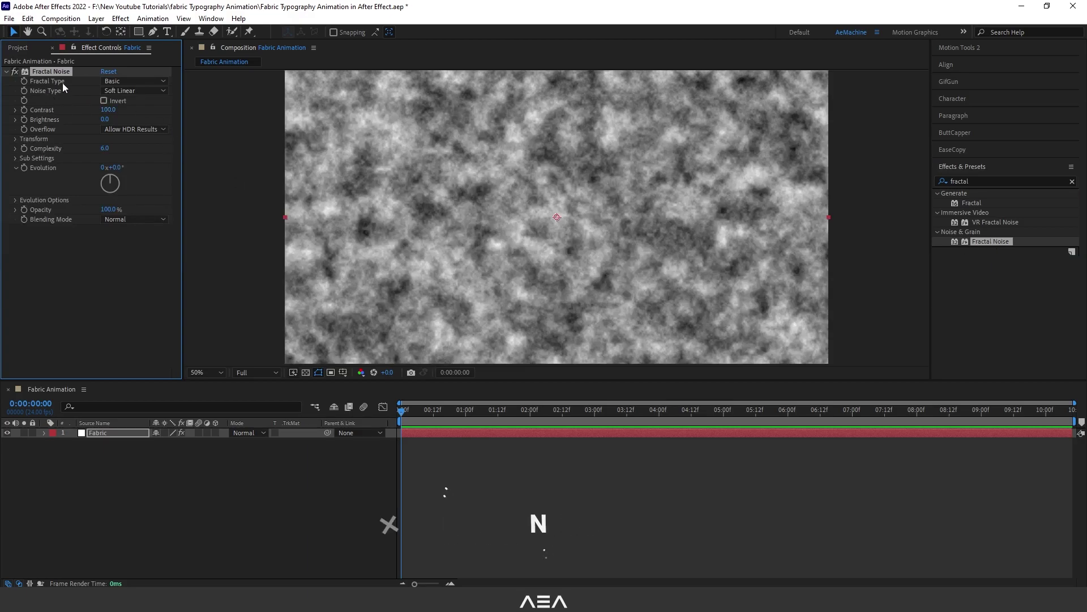
- Set Fractal Noise to Swirly type with Contrast 96, Brightness -10 and Complexity 3
left_click(118, 81)
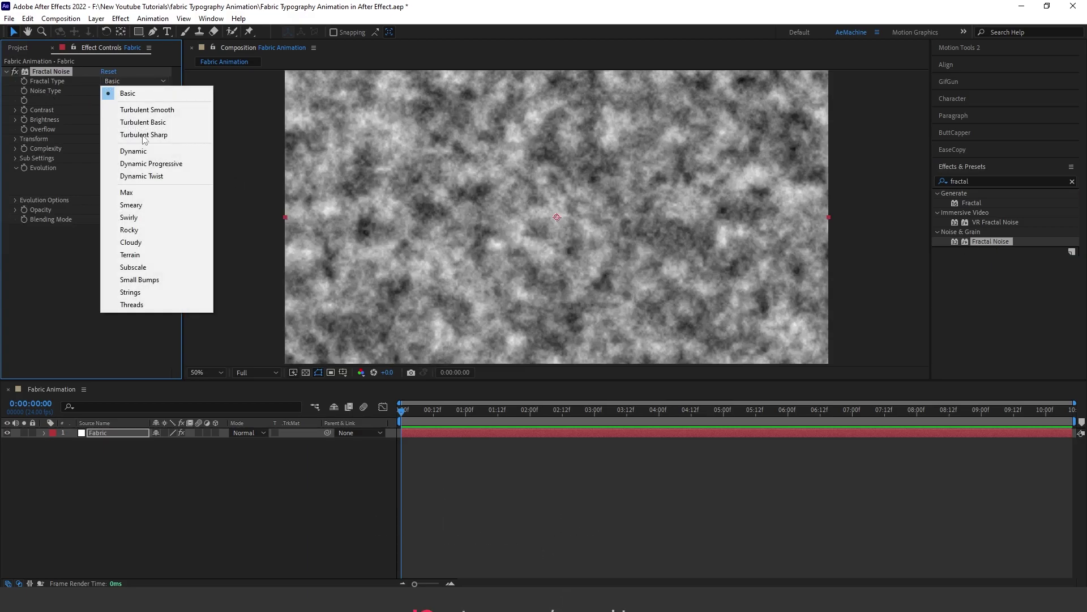
left_click(148, 218)
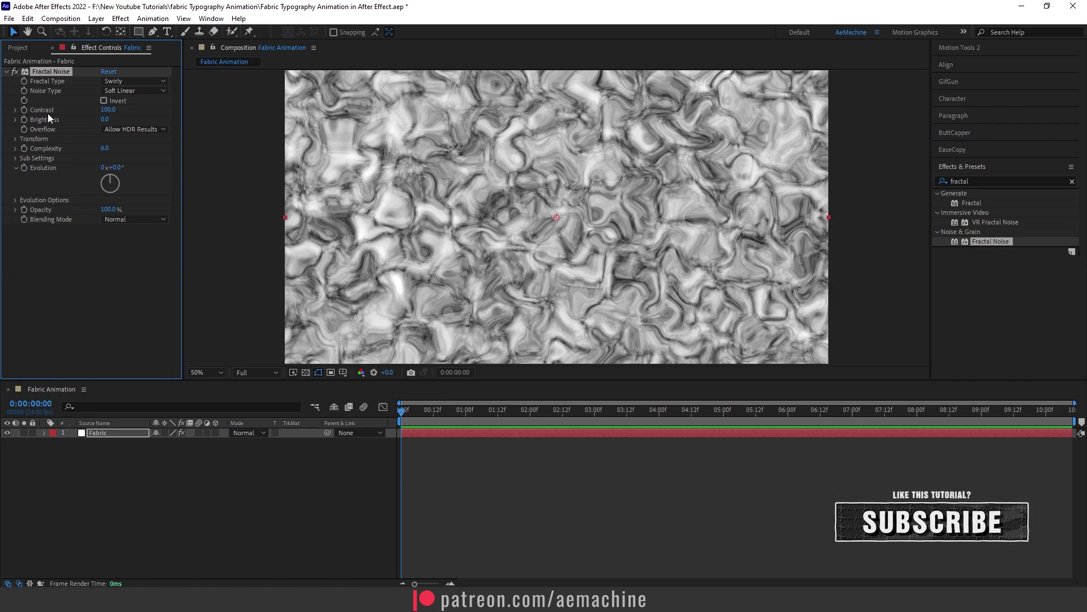
left_click(108, 110)
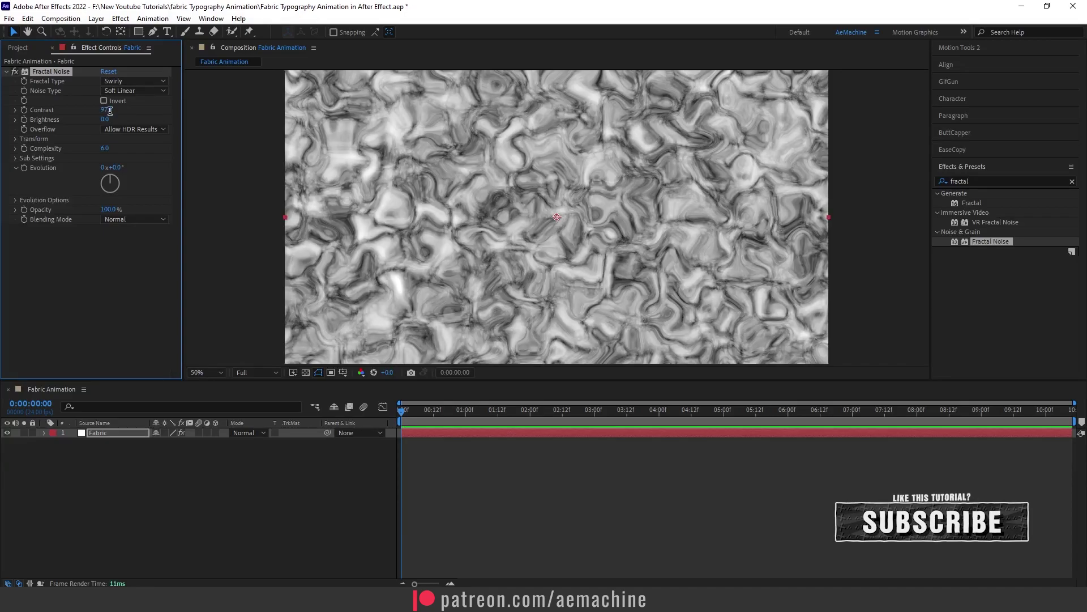
type("96")
left_click(80, 224)
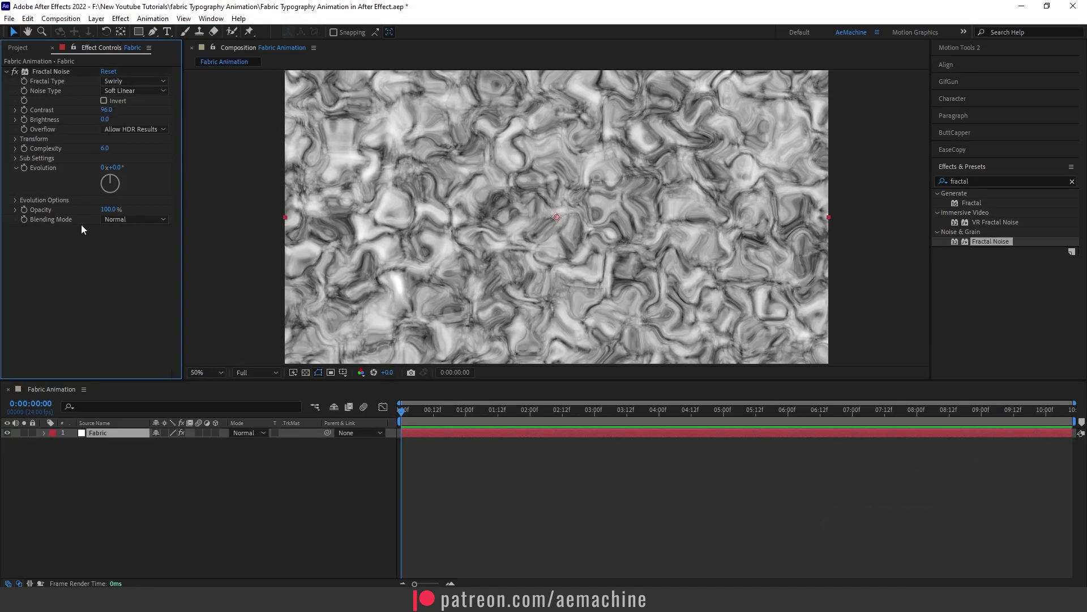
left_click_drag(105, 120, 102, 120)
left_click(105, 120)
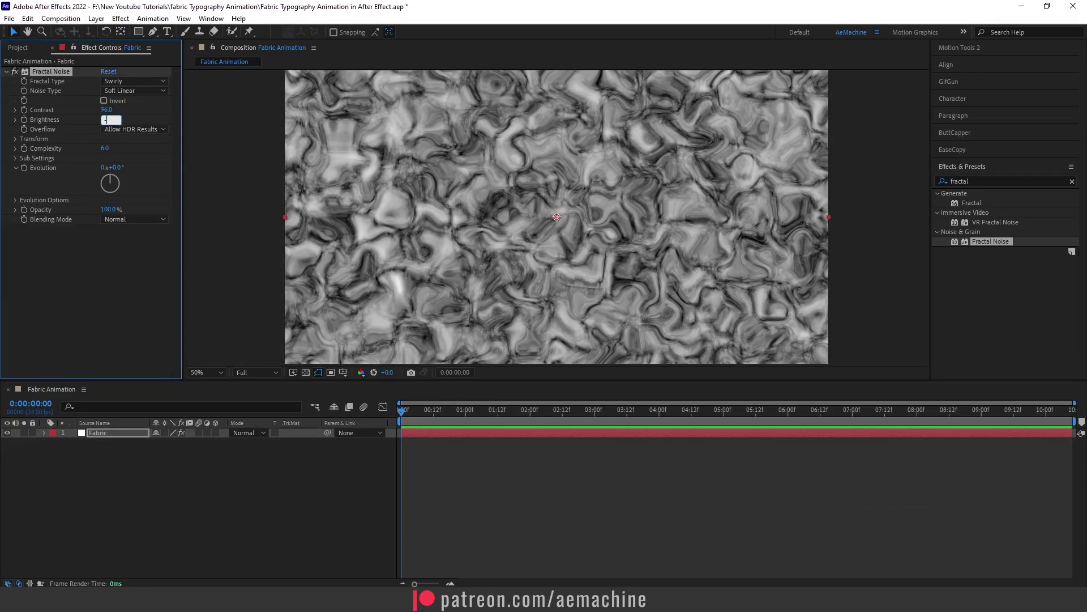
type("-10")
left_click(106, 272)
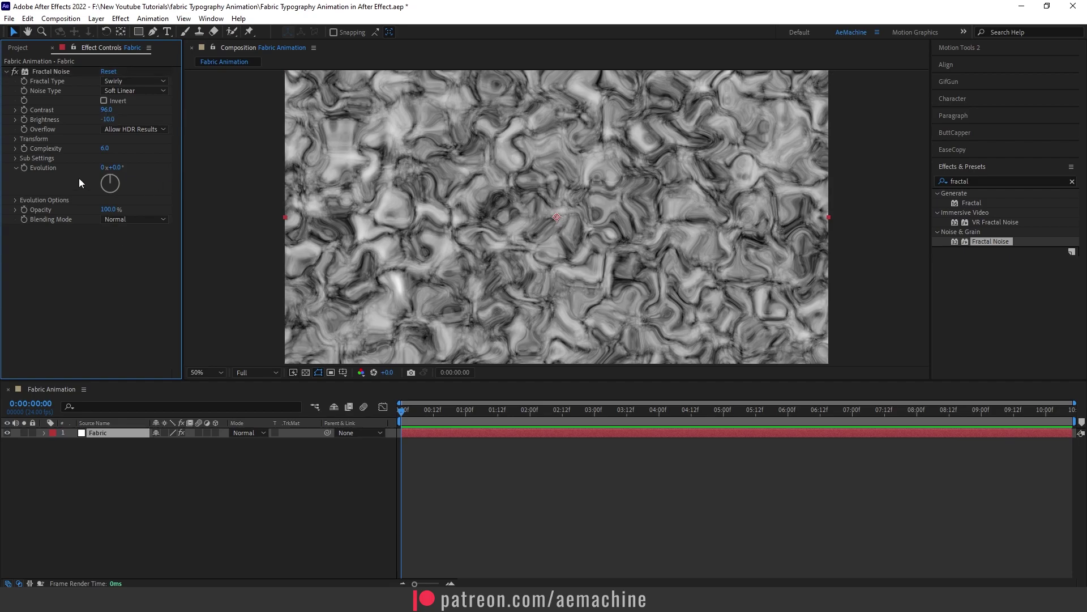
left_click(105, 149)
left_click(99, 260)
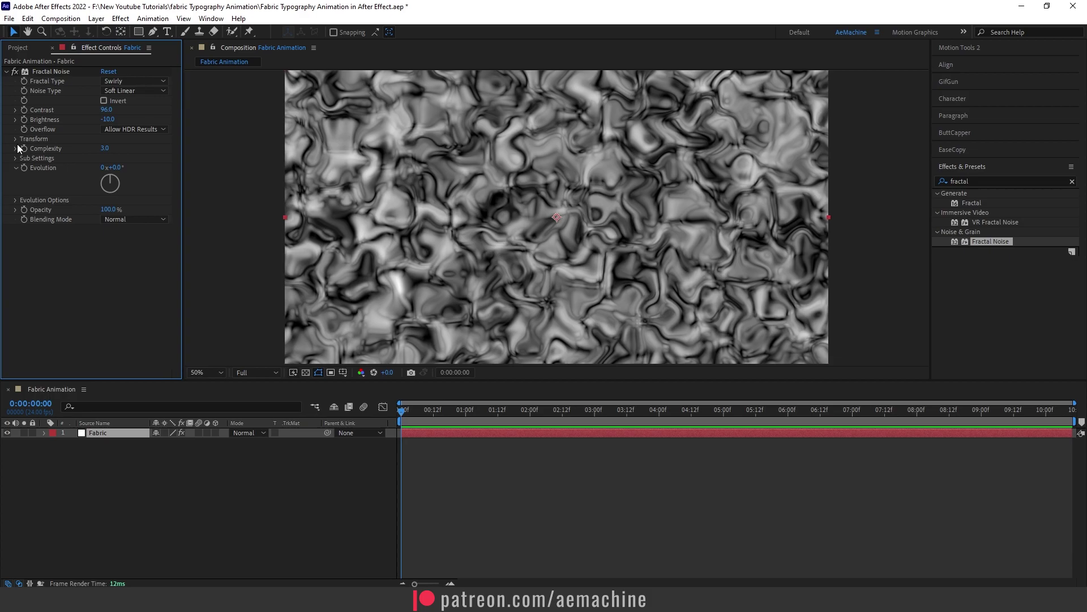
left_click(15, 138)
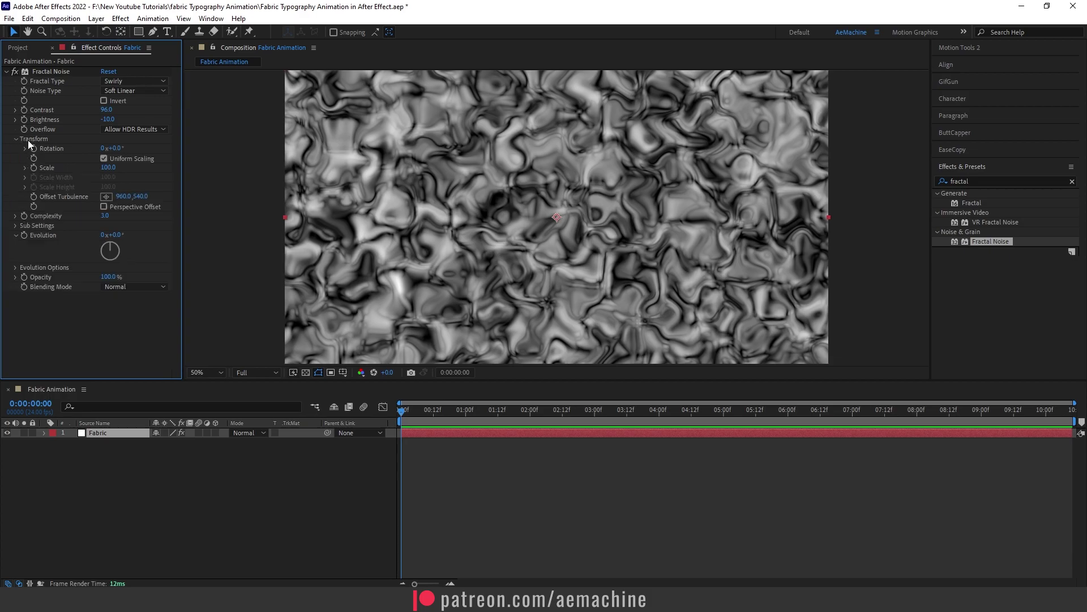
- Disable uniform scaling, set Scale Height to 2000, enable Perspective Offset and shift Offset Turbulence
left_click(117, 161)
left_click(24, 177)
left_click(25, 202)
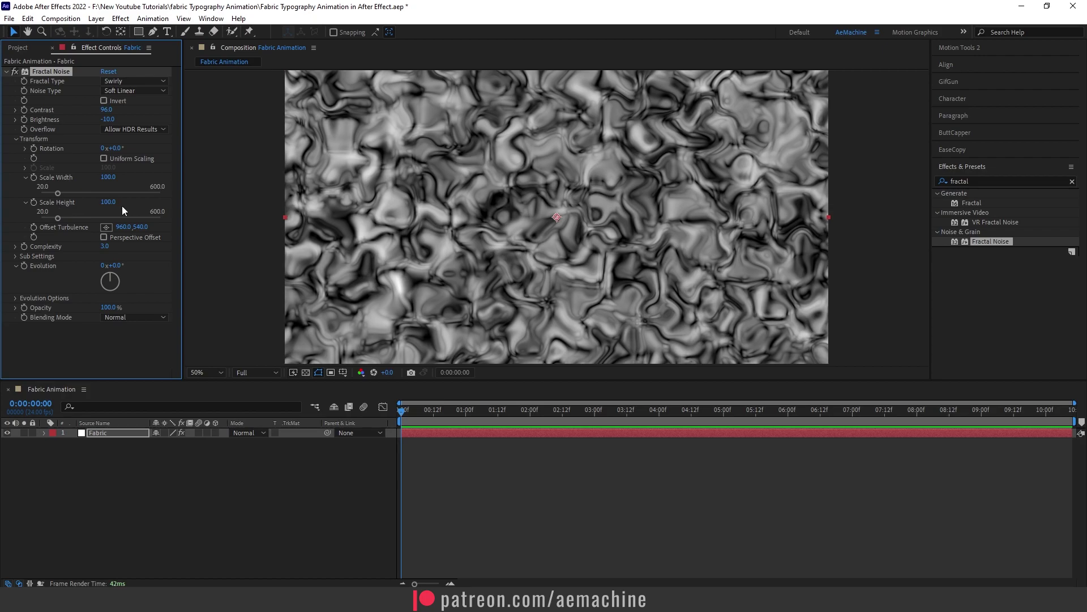
left_click(106, 203)
type("2000")
key("Return")
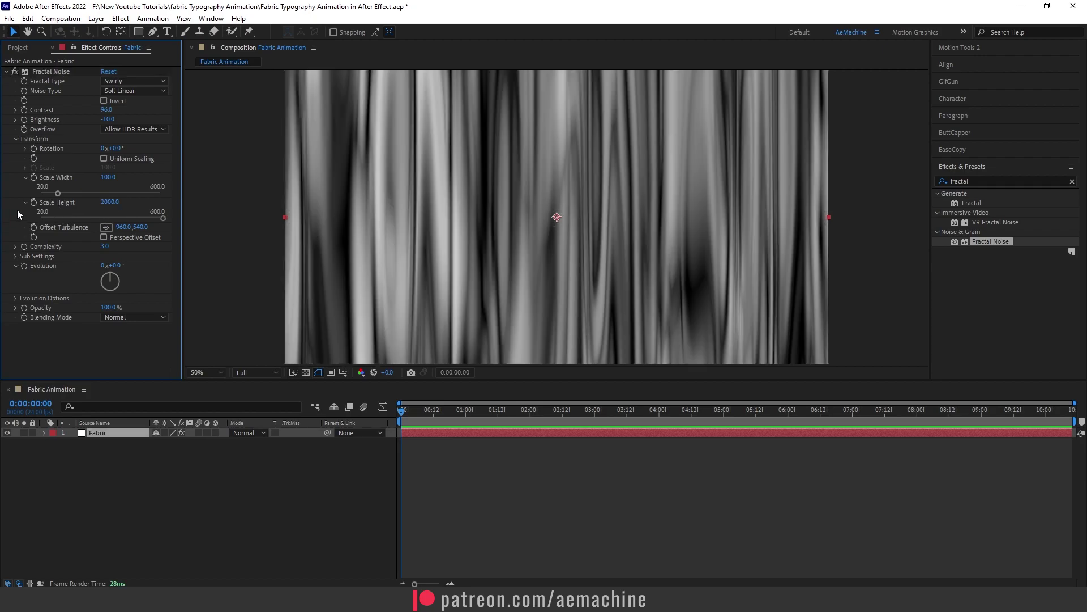
left_click(133, 239)
left_click(104, 237)
mouse_move(141, 226)
left_mouse_down()
mouse_move(256, 241)
mouse_move(140, 232)
left_mouse_up()
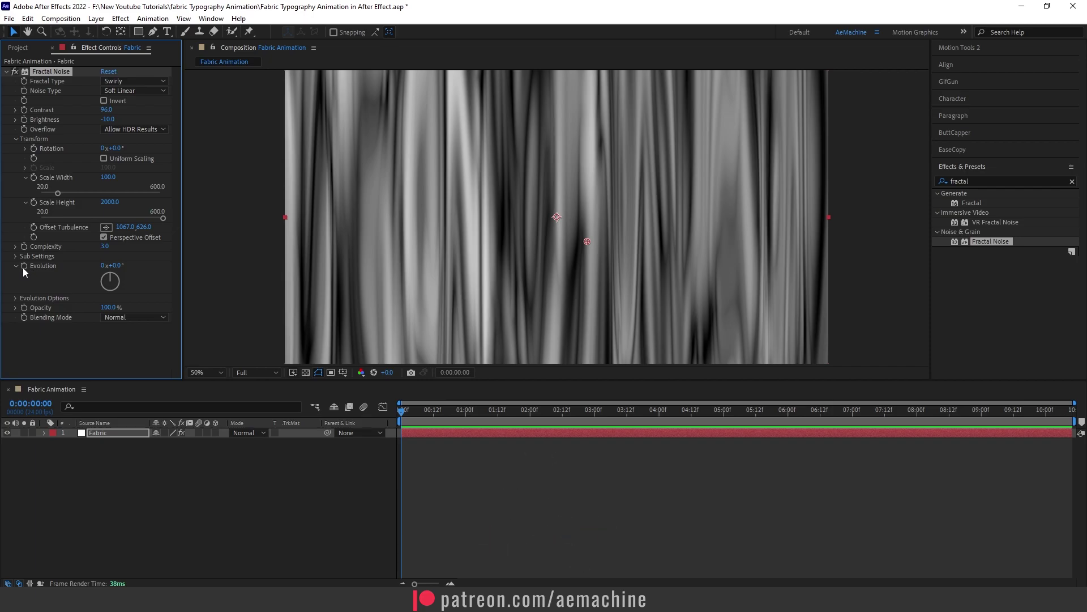
- Add a time*200 expression to Evolution and preview the fabric motion
left_click(23, 266, "alt")
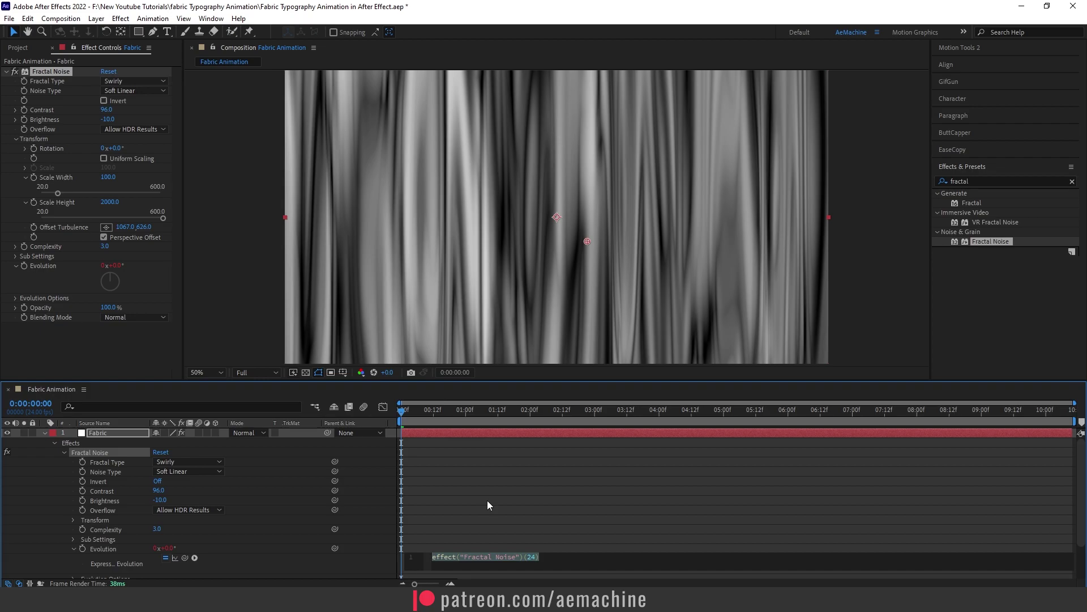
type("time")
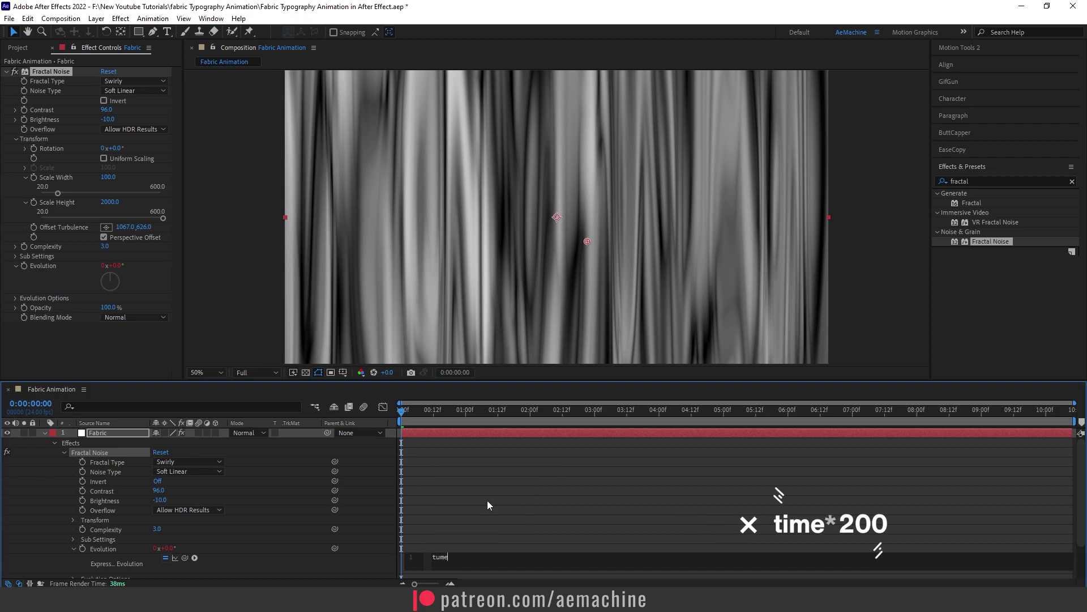
type("*")
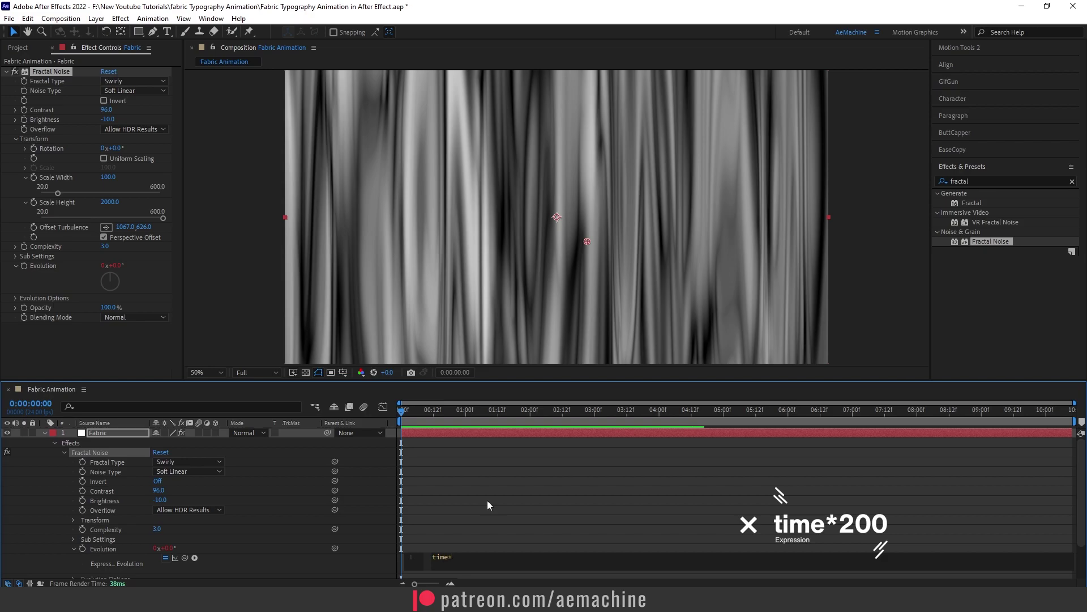
type("200")
left_click(487, 500)
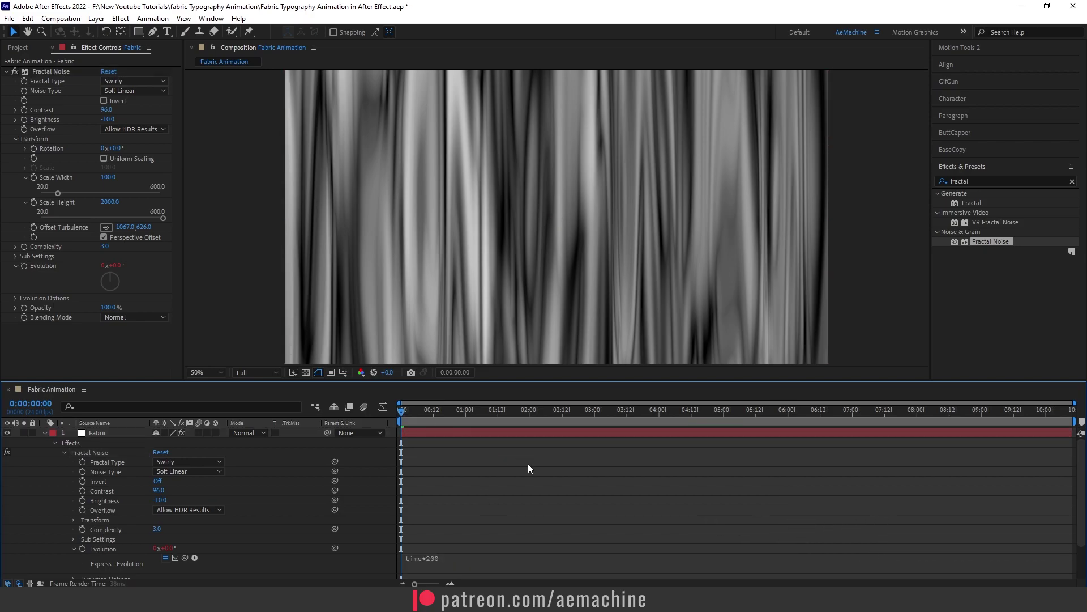
key("space")
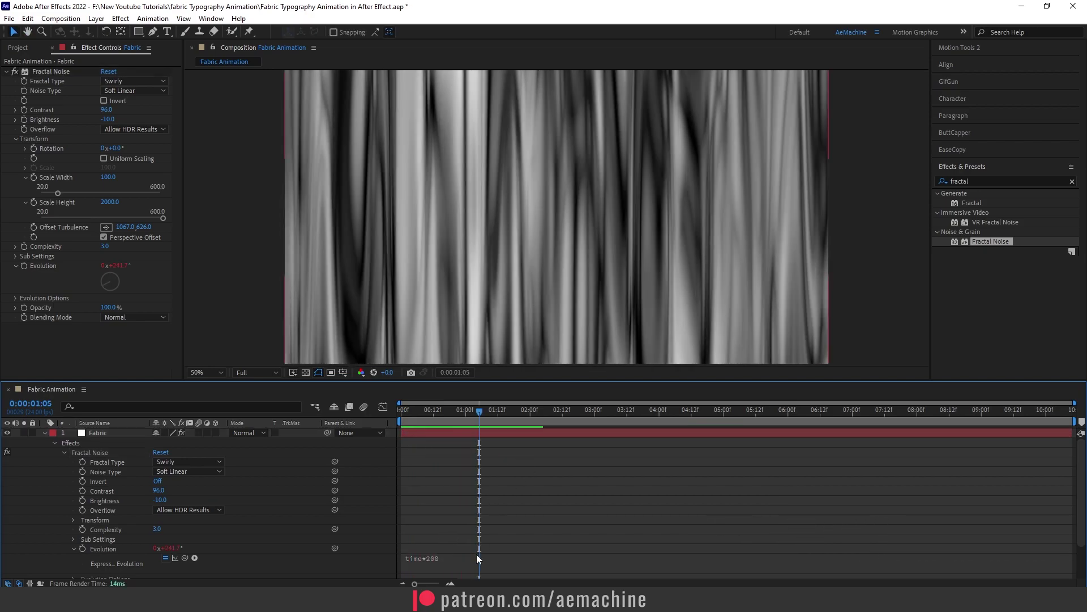
- Change the Evolution expression to time*70, replay the preview and collapse the Fabric layer
left_click(467, 560)
key("BackSpace")
key("BackSpace")
key("BackSpace")
type("70")
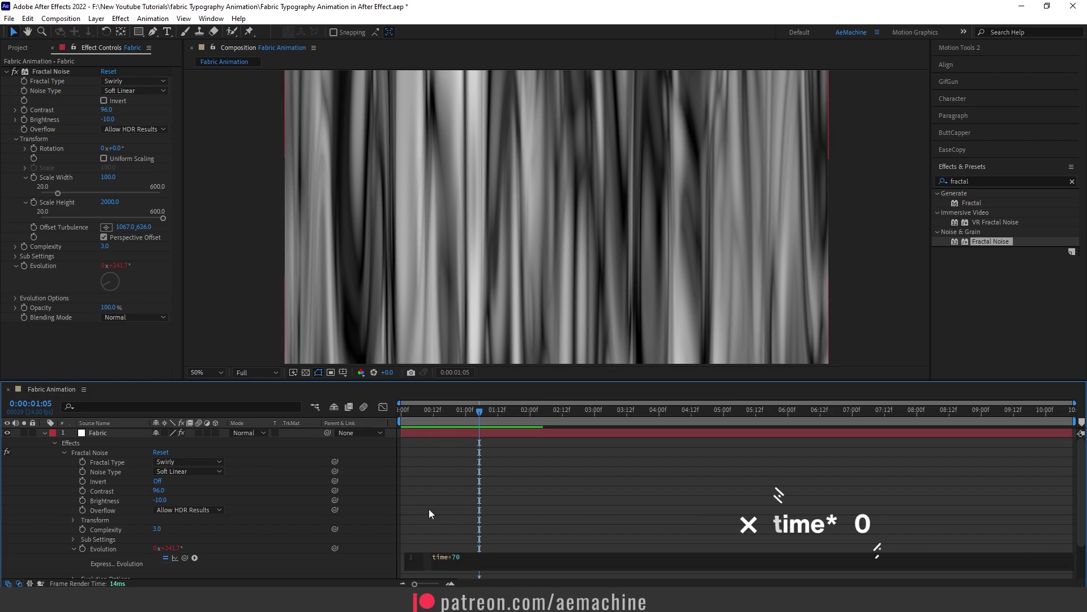
left_click(429, 508)
key("space")
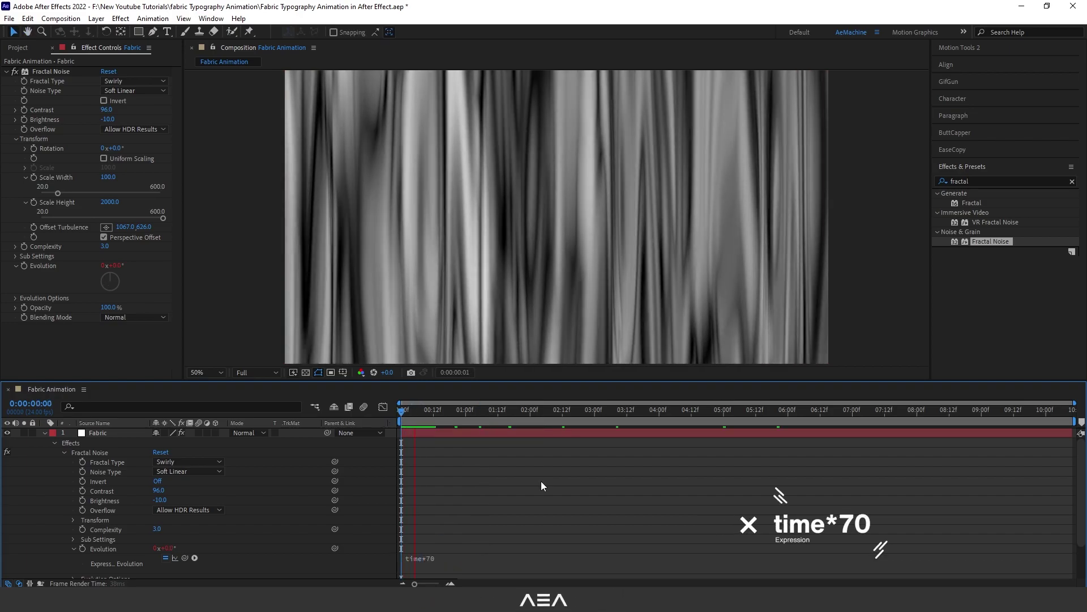
left_click(44, 433)
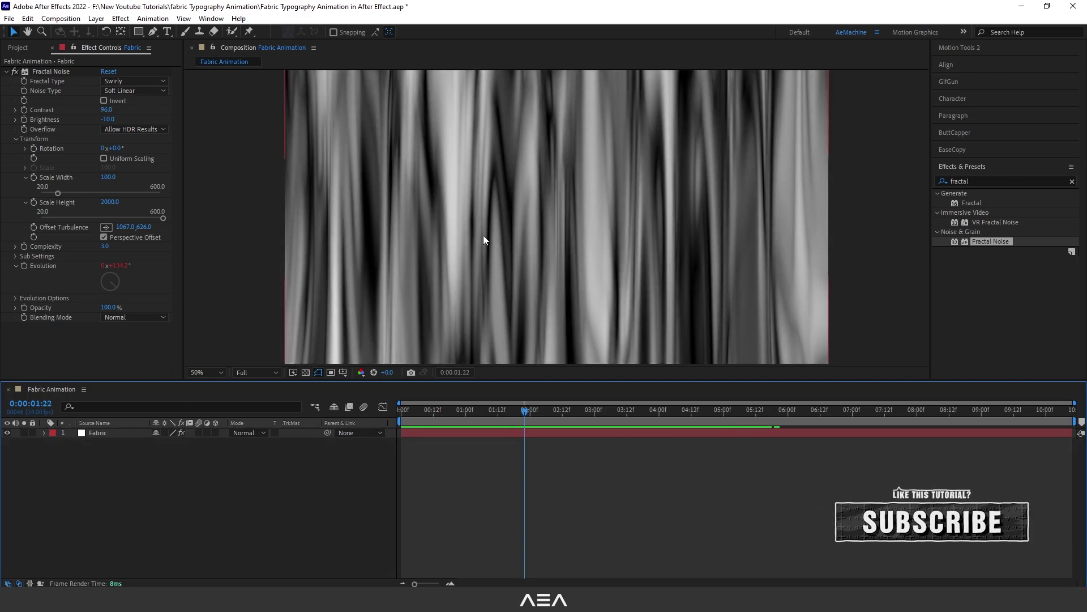
- Add a FABRIC text layer, move it into place and centre its anchor point on the word
left_click(167, 32)
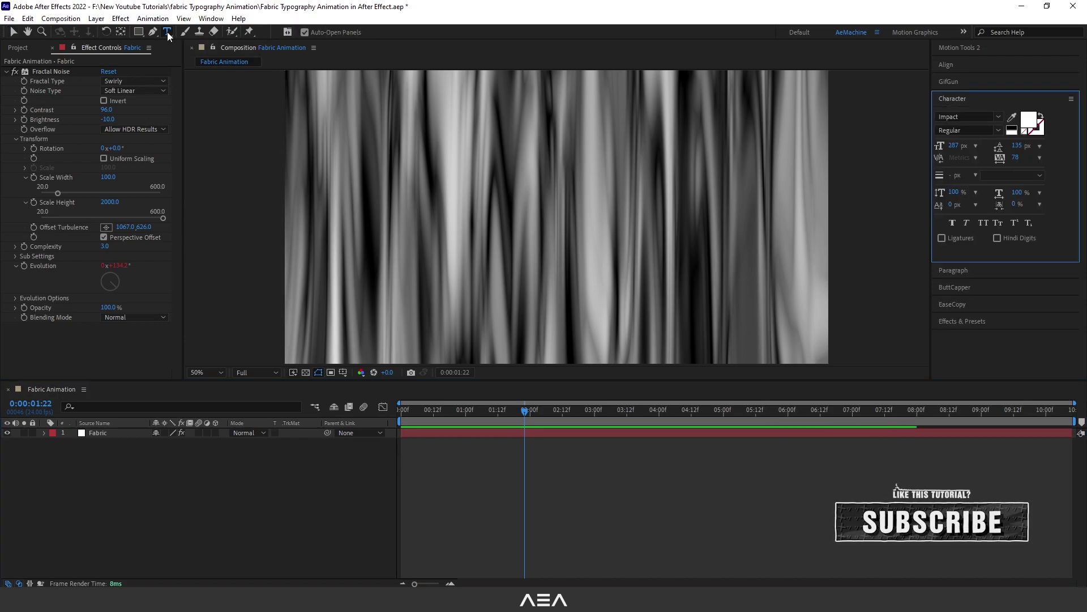
left_click(494, 217)
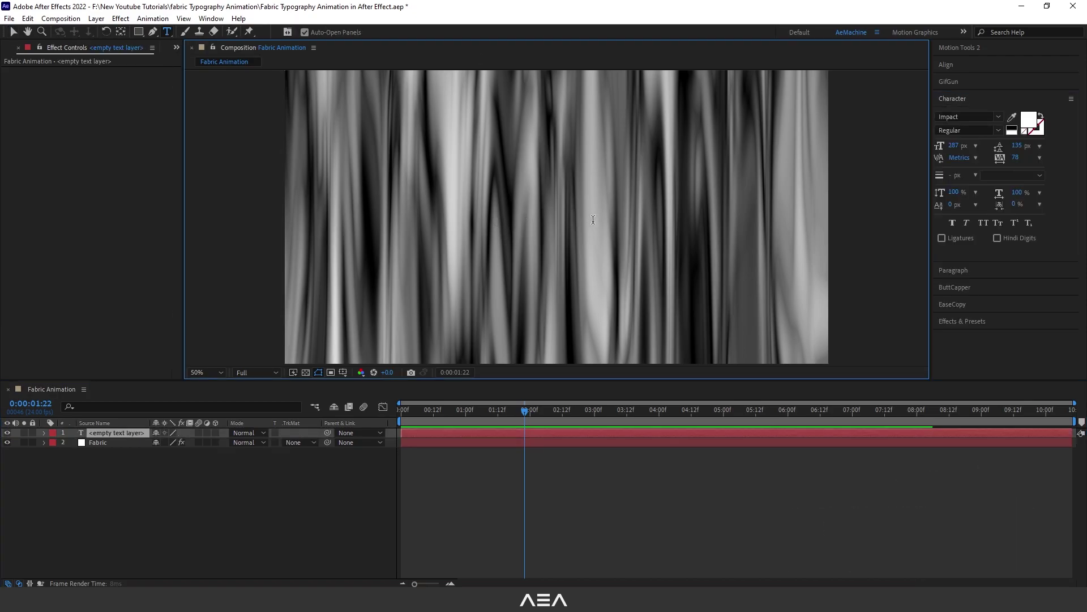
type("FABRIC")
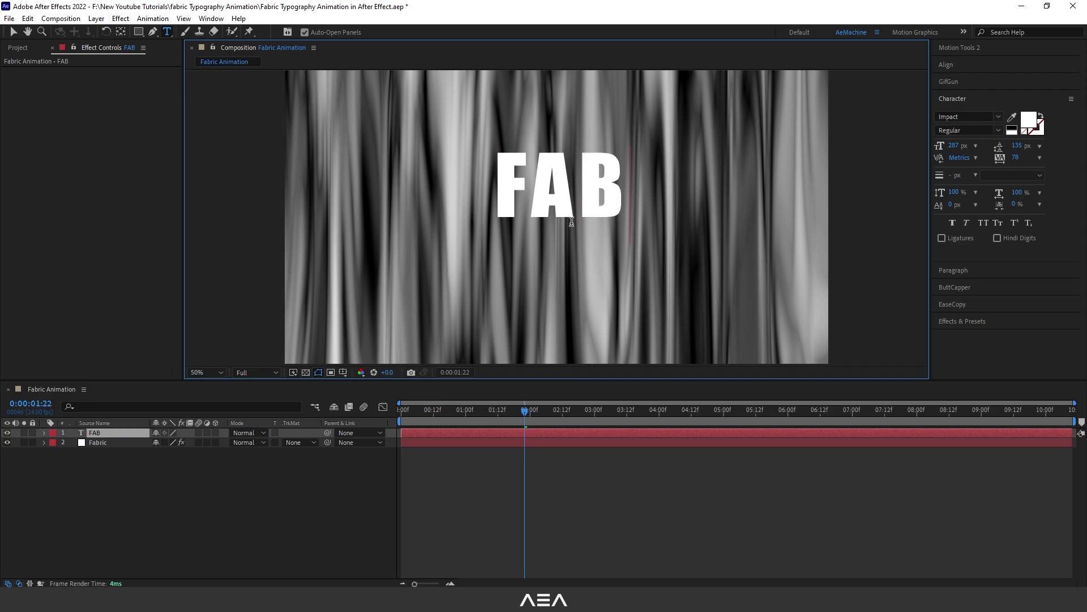
left_click(12, 32)
left_click_drag(598, 191, 509, 207)
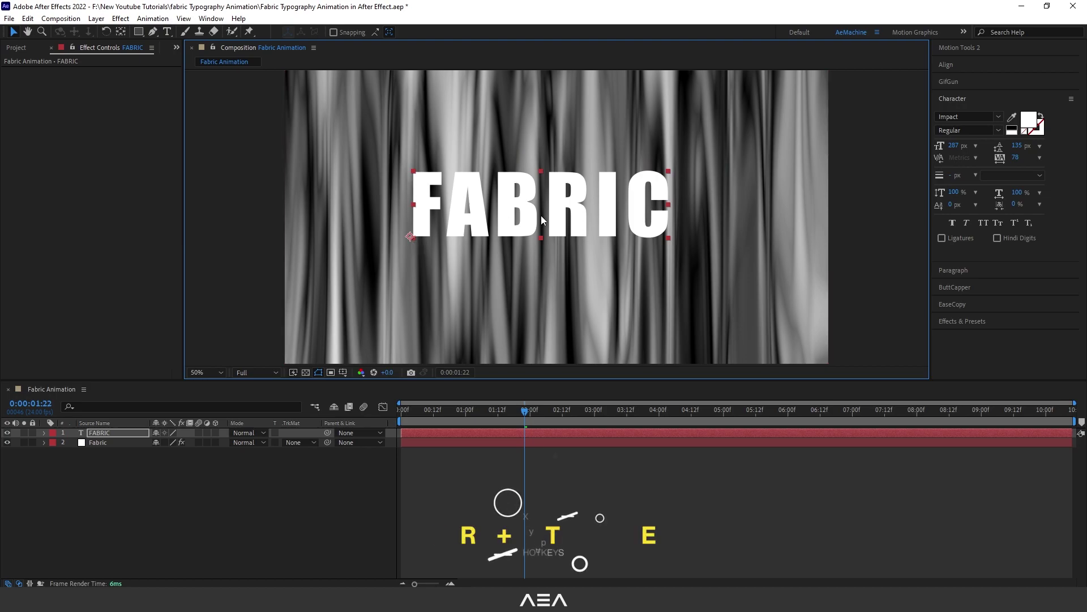
key("ctrl+alt+Home")
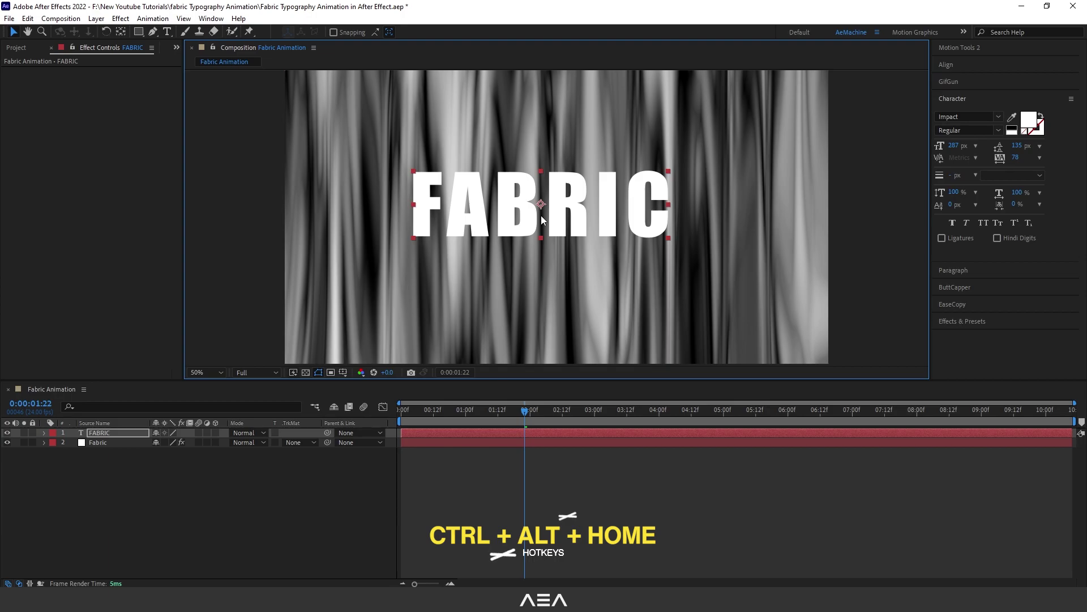
left_click(211, 18)
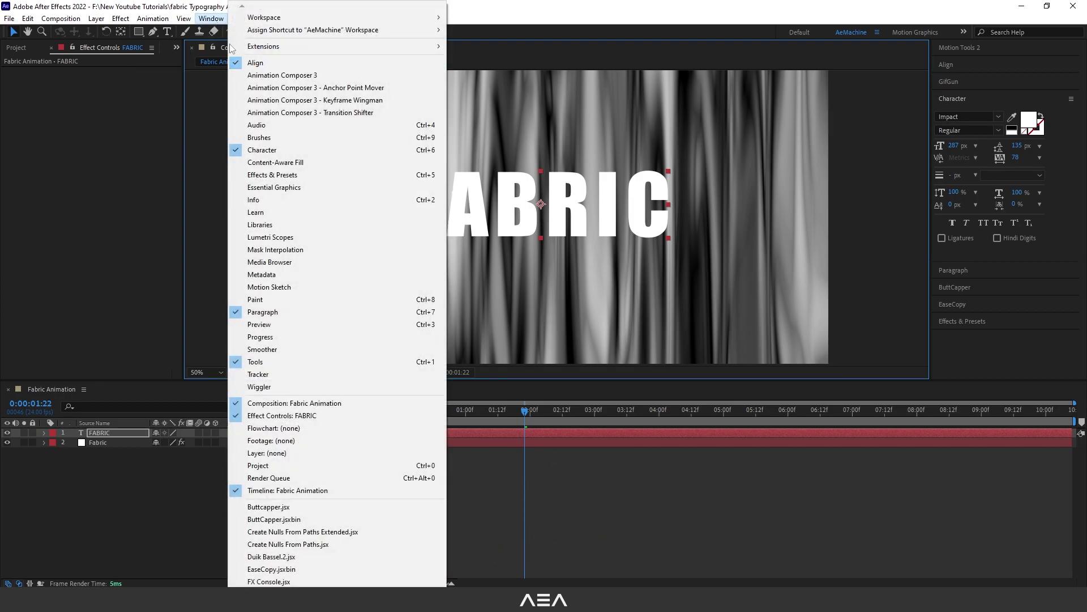
- Align the FABRIC text horizontally and vertically to the composition centre, then select the Fabric layer
left_click(214, 21)
left_click(960, 65)
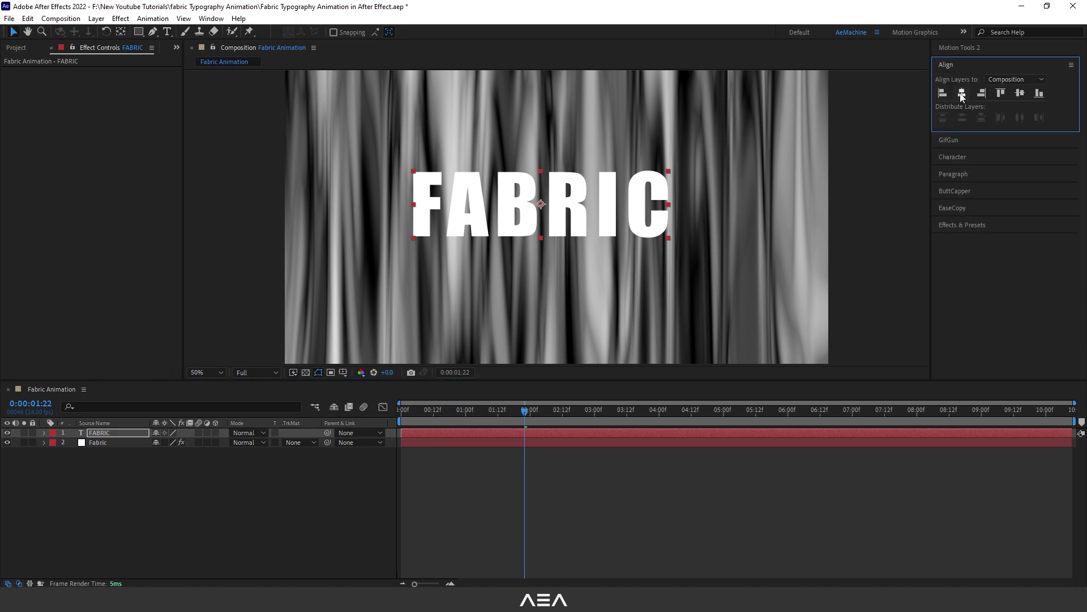
left_click(962, 92)
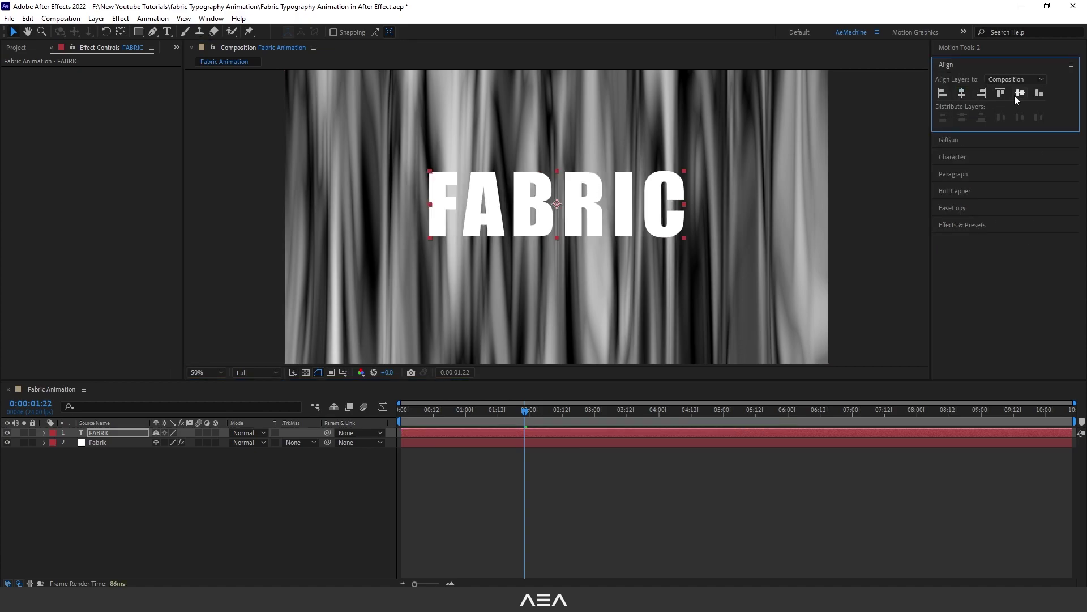
left_click(1020, 93)
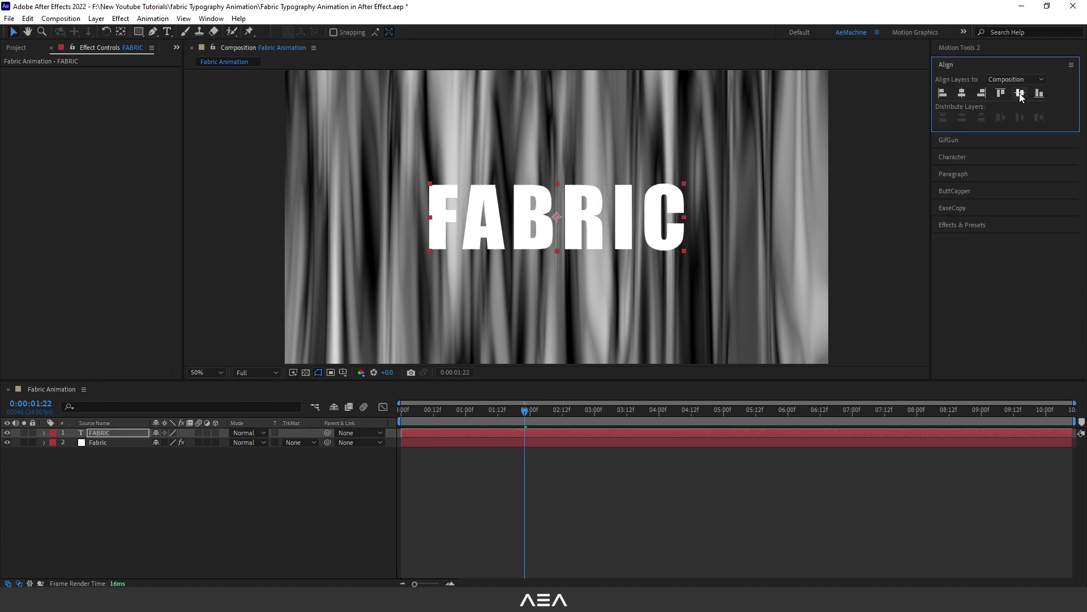
left_click(100, 435)
left_click_drag(121, 447, 97, 435)
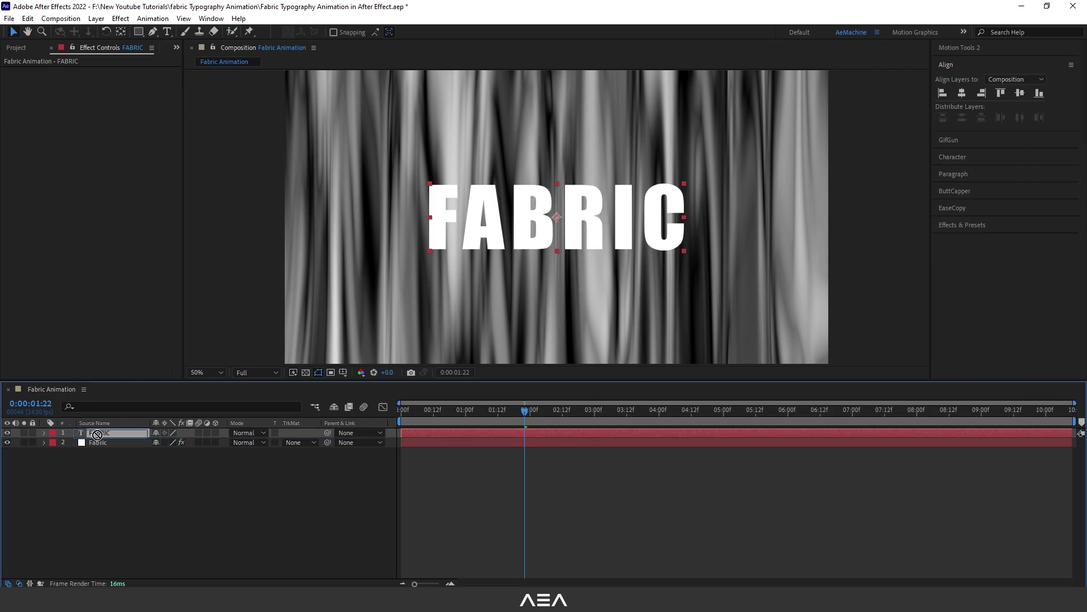
left_click(96, 443)
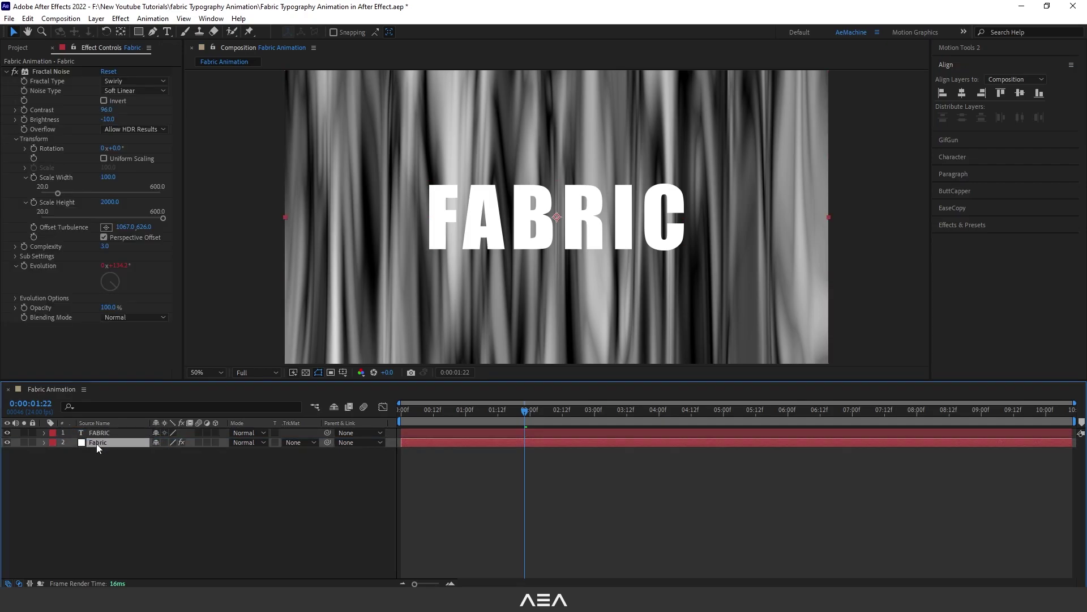
- Give Fabric an Alpha Matte from FABRIC, then duplicate it to the bottom with Luma Matte
left_click(303, 443)
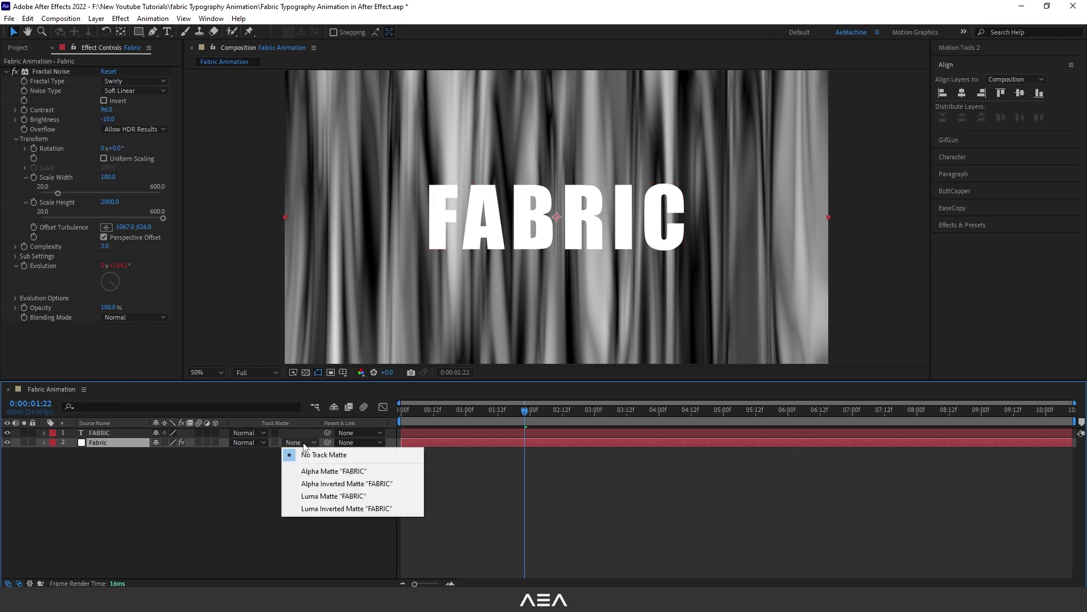
left_click(327, 472)
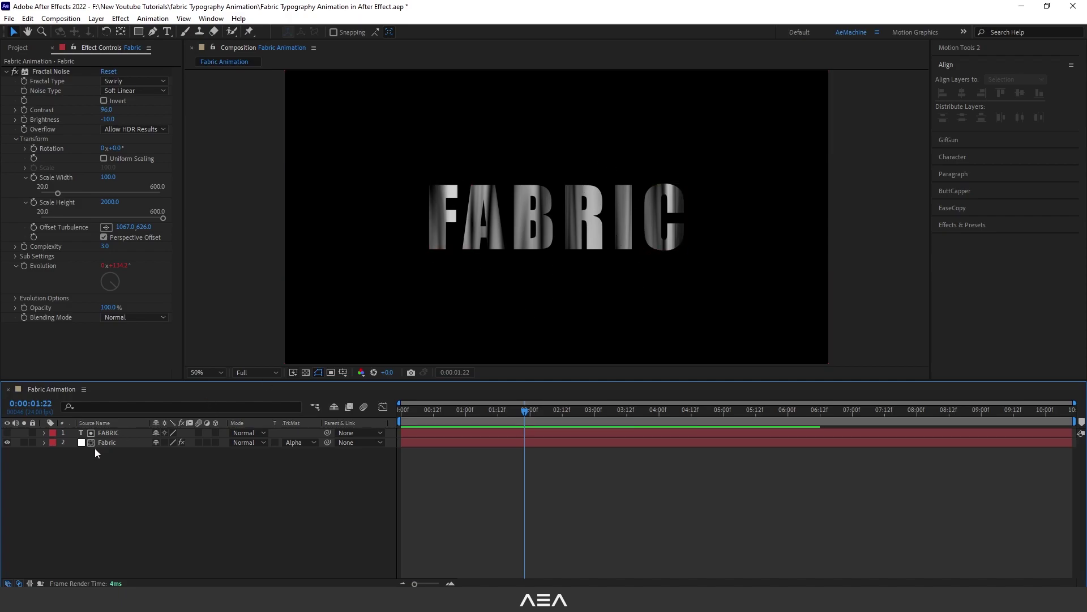
left_click(113, 443)
key("ctrl+d")
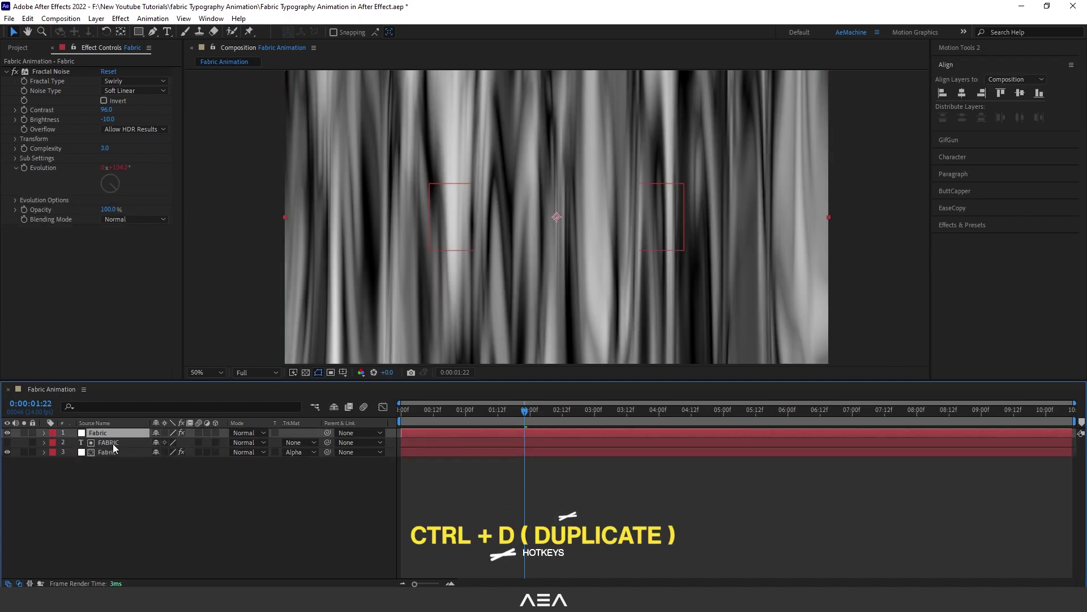
key("ctrl+shift+bracketleft")
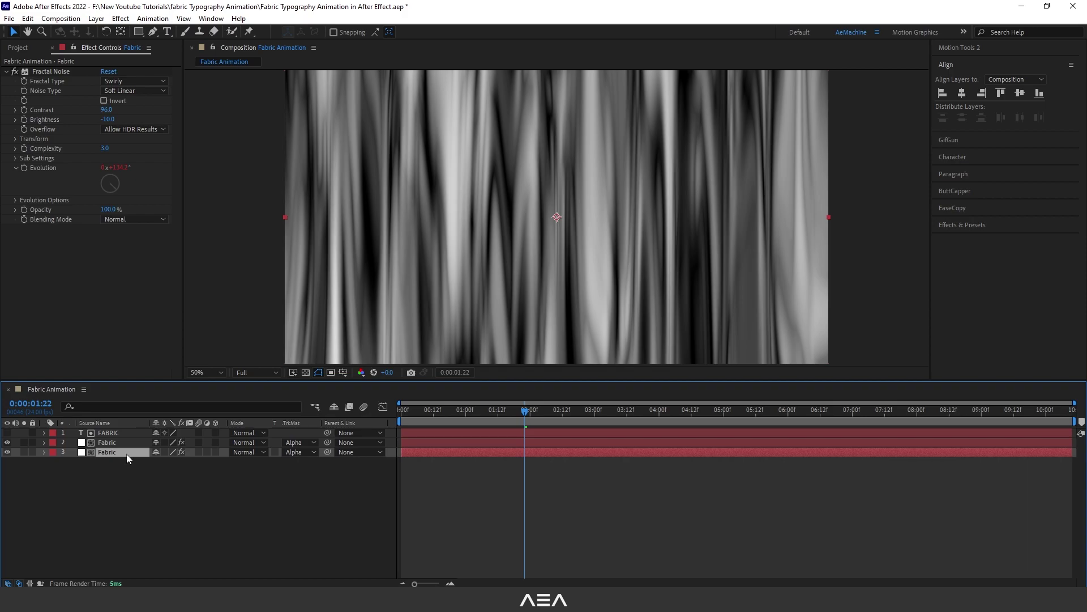
left_click(293, 452)
left_click(309, 505)
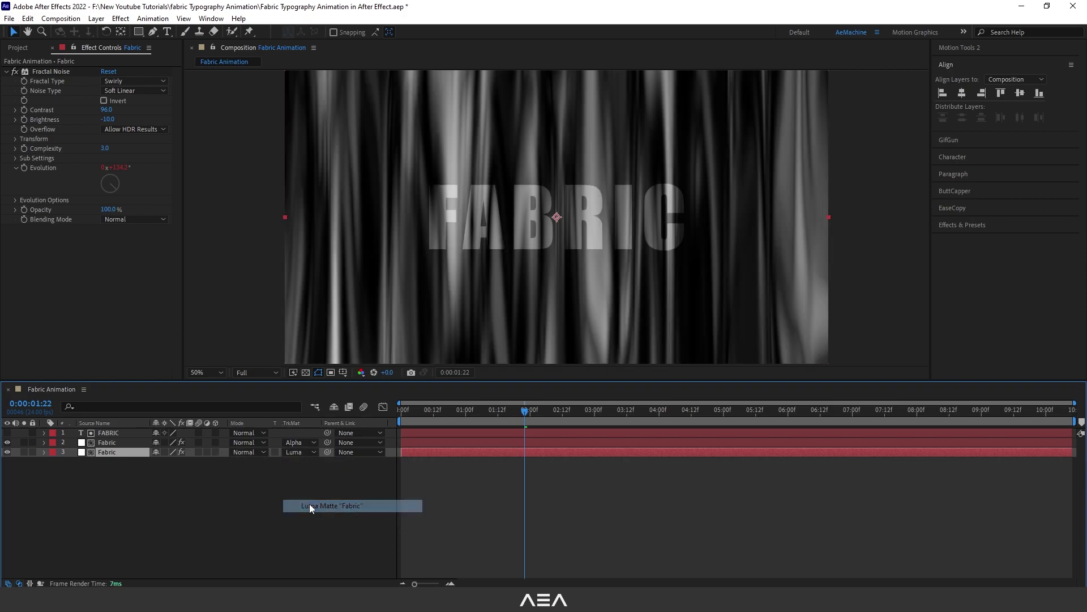
left_click_drag(525, 444, 490, 448)
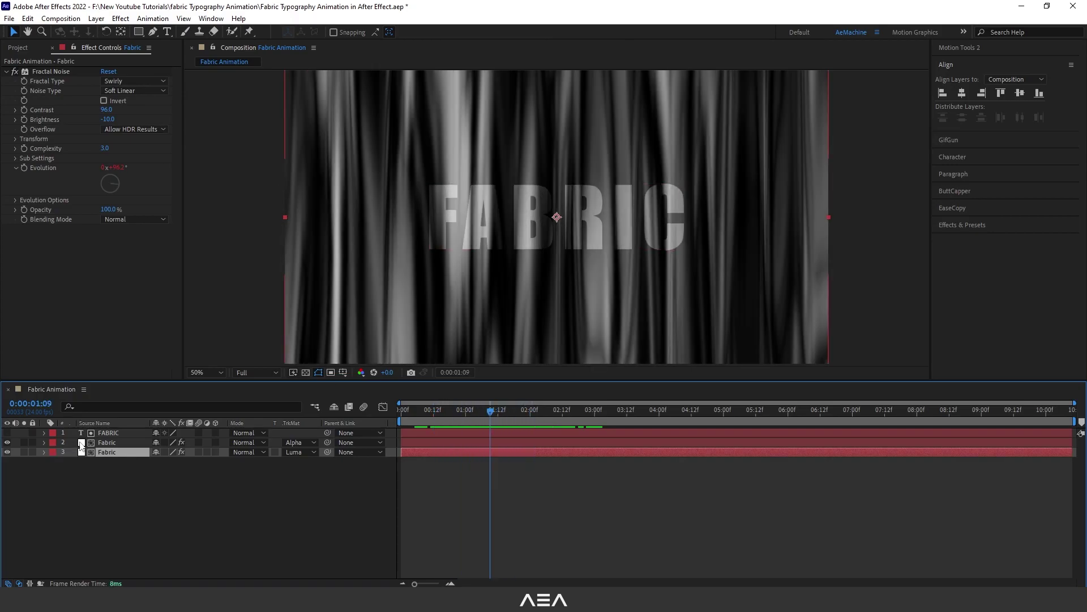
- Search 'turbu' and apply Turbulent Displace to the FABRIC text layer
key("period")
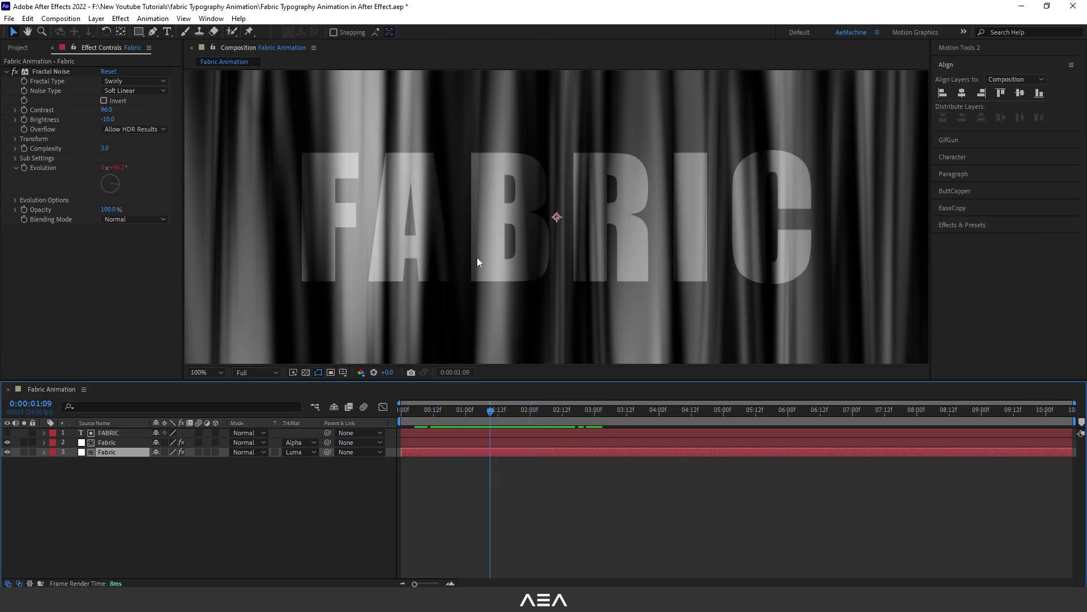
left_click(110, 433)
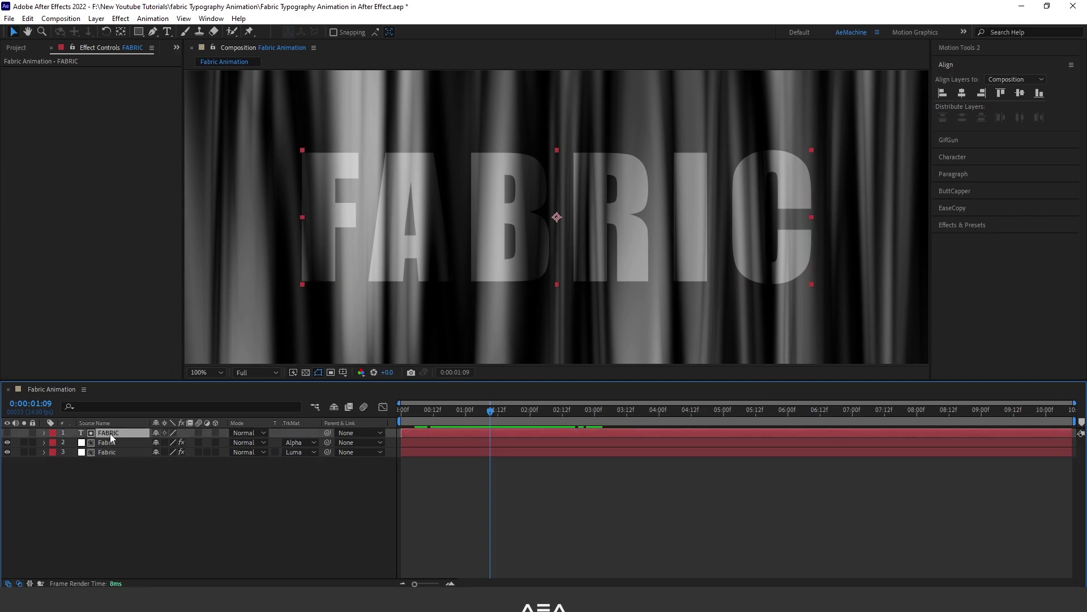
left_click(971, 225)
left_click(968, 181)
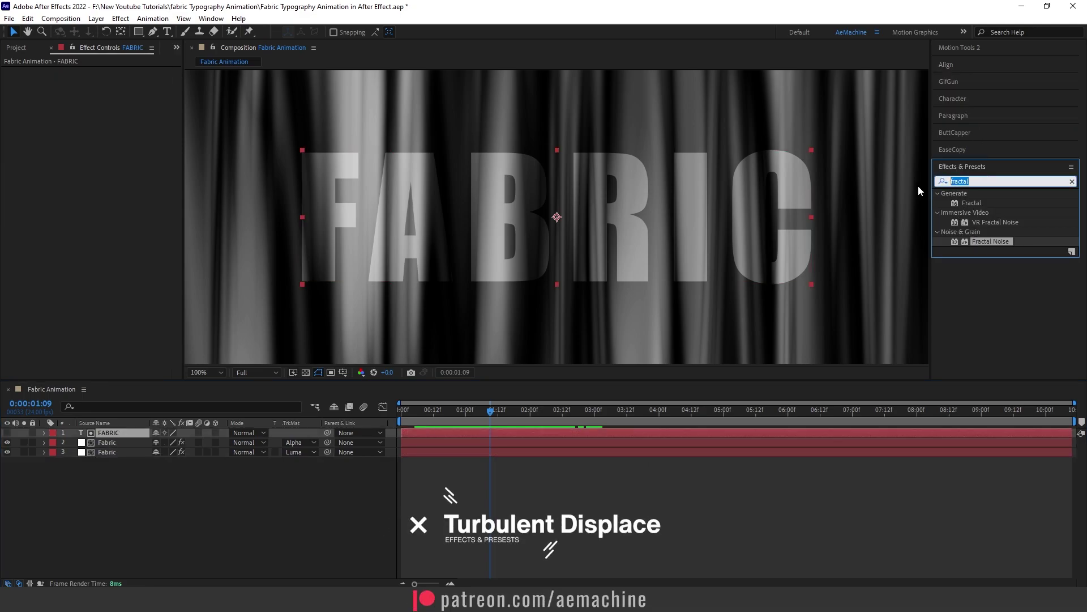
type("turbu")
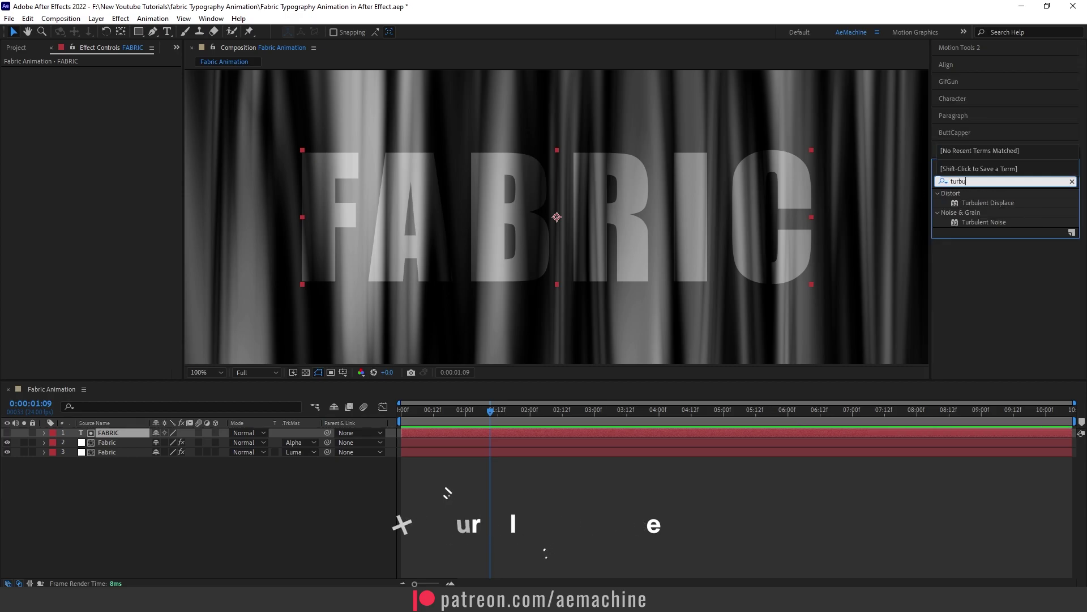
double_click(985, 203)
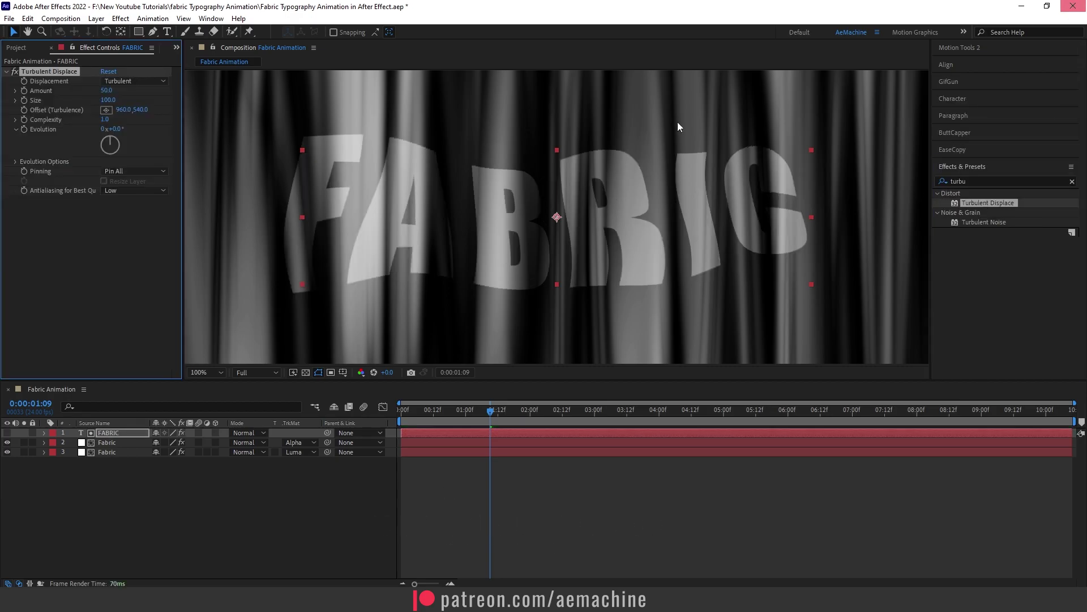
- Set Turbulent Displace Size to 58 and Amount to 15, leaving Evolution at zero
left_click_drag(108, 99, 82, 97)
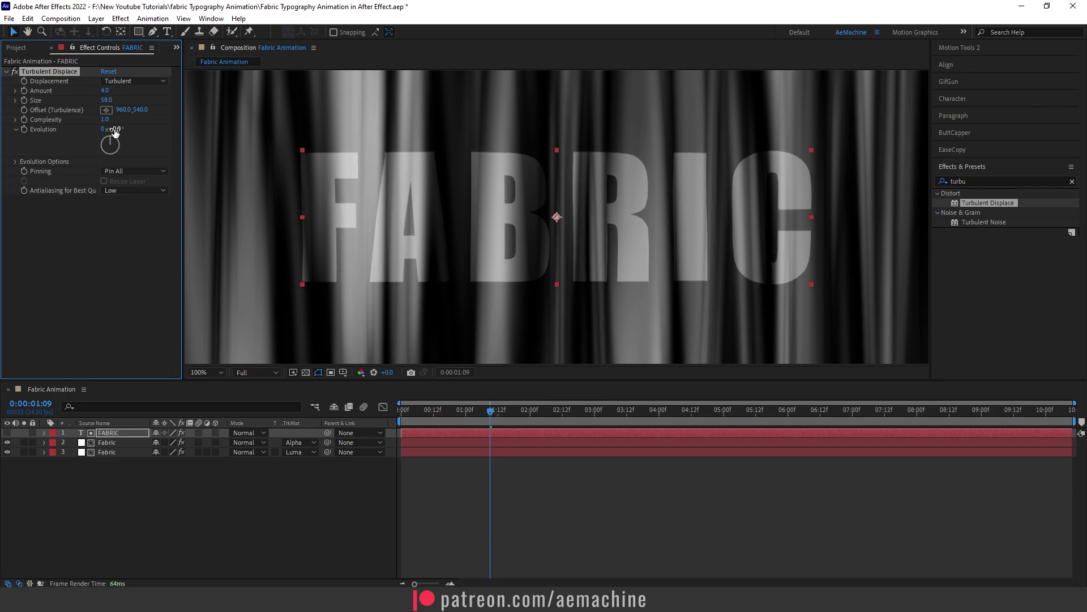
left_click_drag(115, 132, 136, 132)
left_click_drag(104, 91, 108, 91)
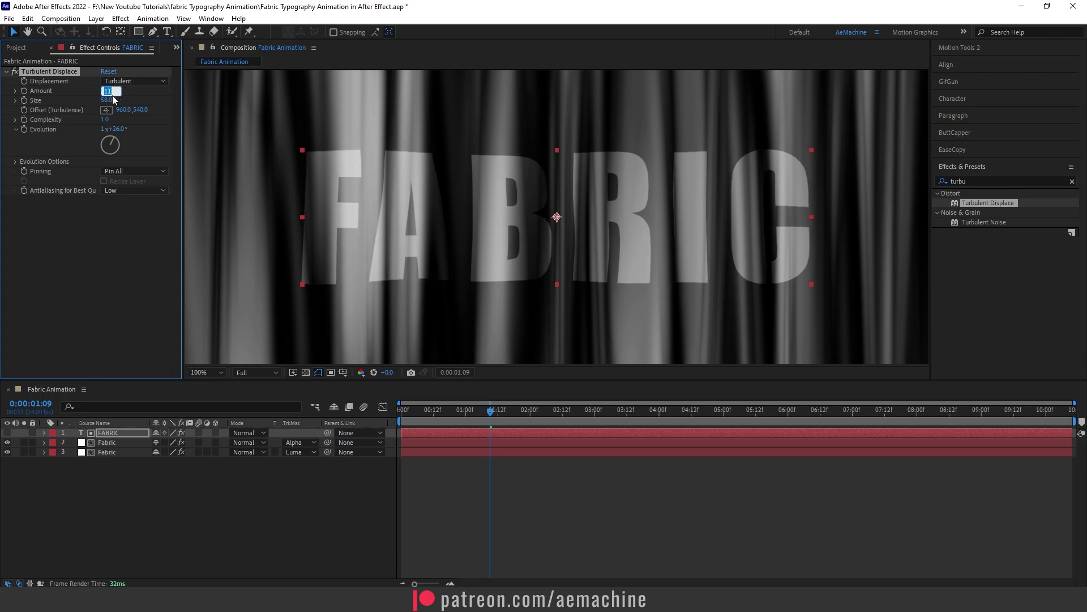
key("Return")
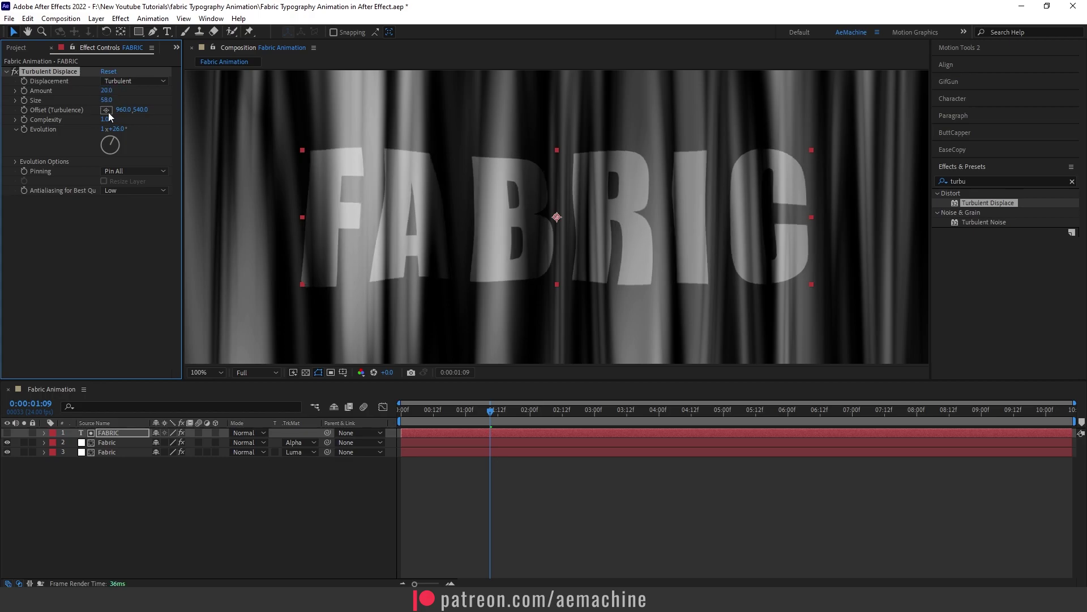
left_click_drag(119, 133, 162, 132)
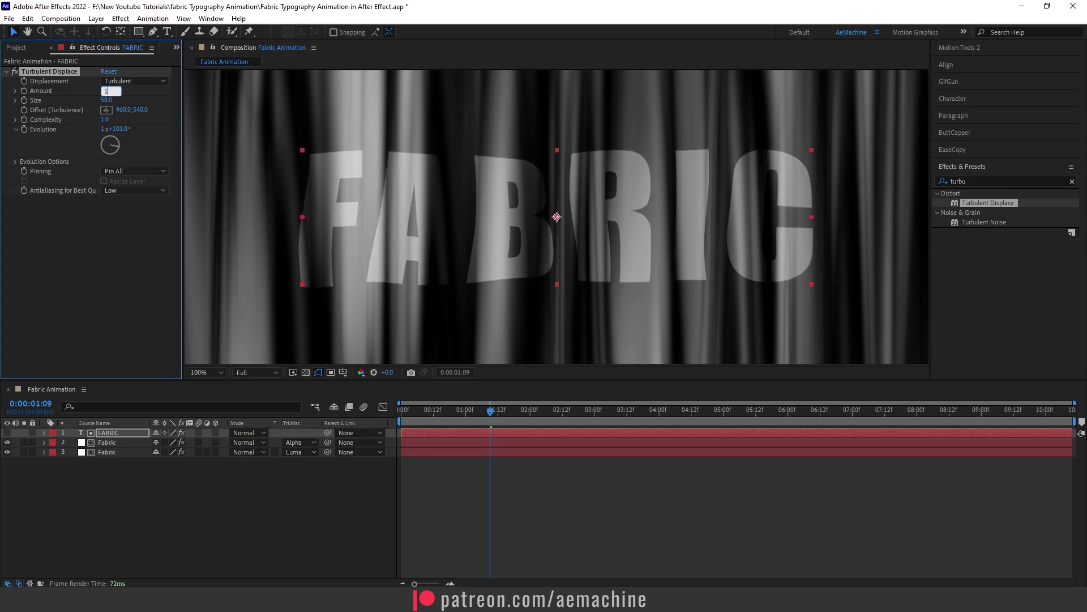
key("Escape")
key("ctrl+z")
key("ctrl+z")
key("ctrl+z")
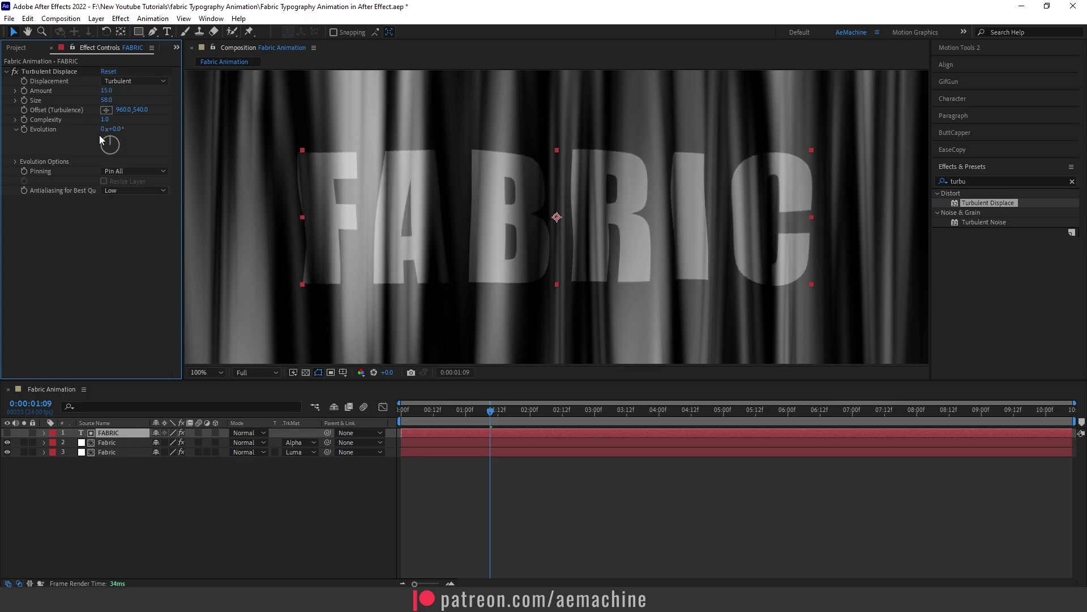
- Drive the Turbulent Displace Evolution with a time*50 expression and preview the rippling letters
left_click(22, 130, "alt")
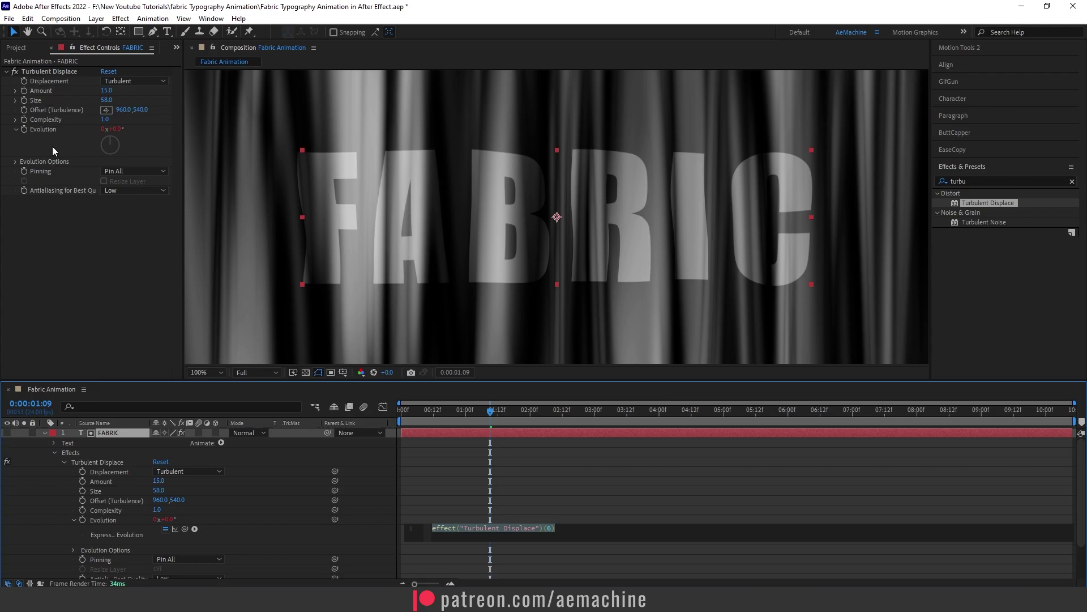
type("time*50")
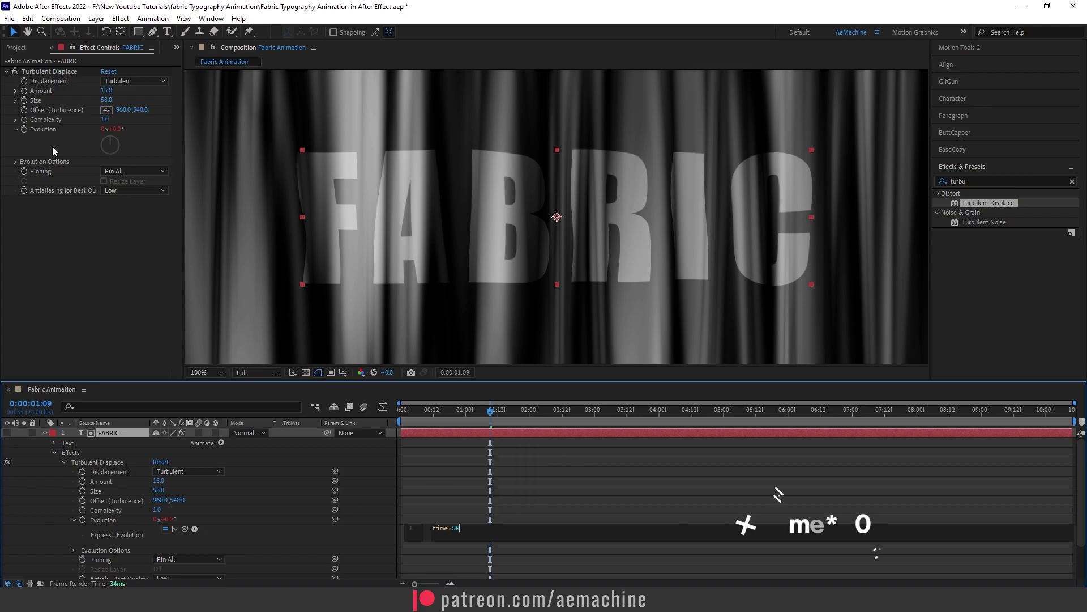
left_click(382, 415)
key("space")
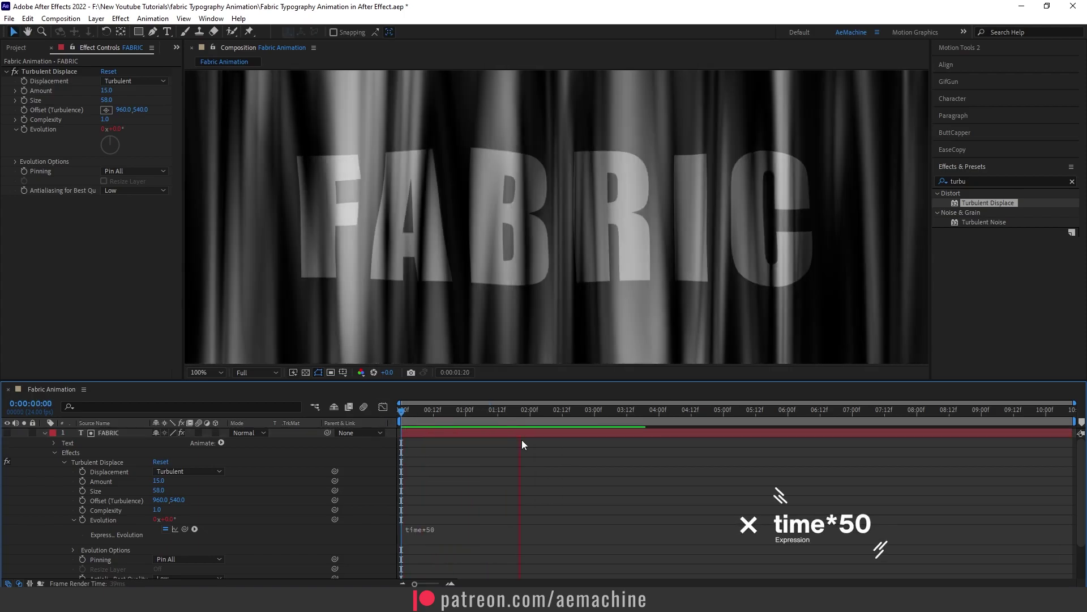
key("space")
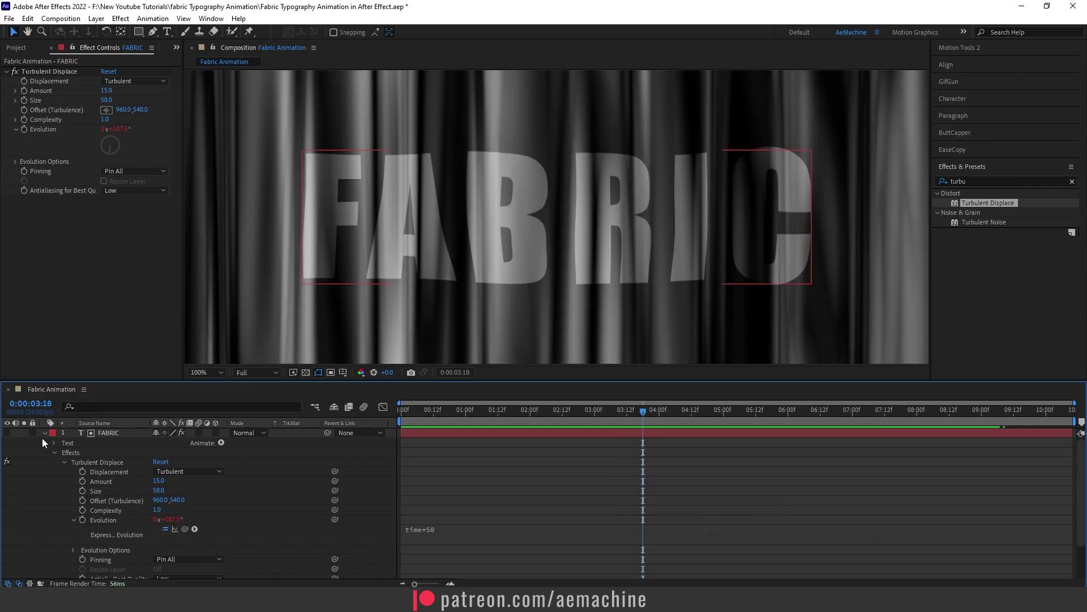
left_click(44, 434)
- Apply the Displacement Map effect to the FABRIC text layer
left_click(109, 434)
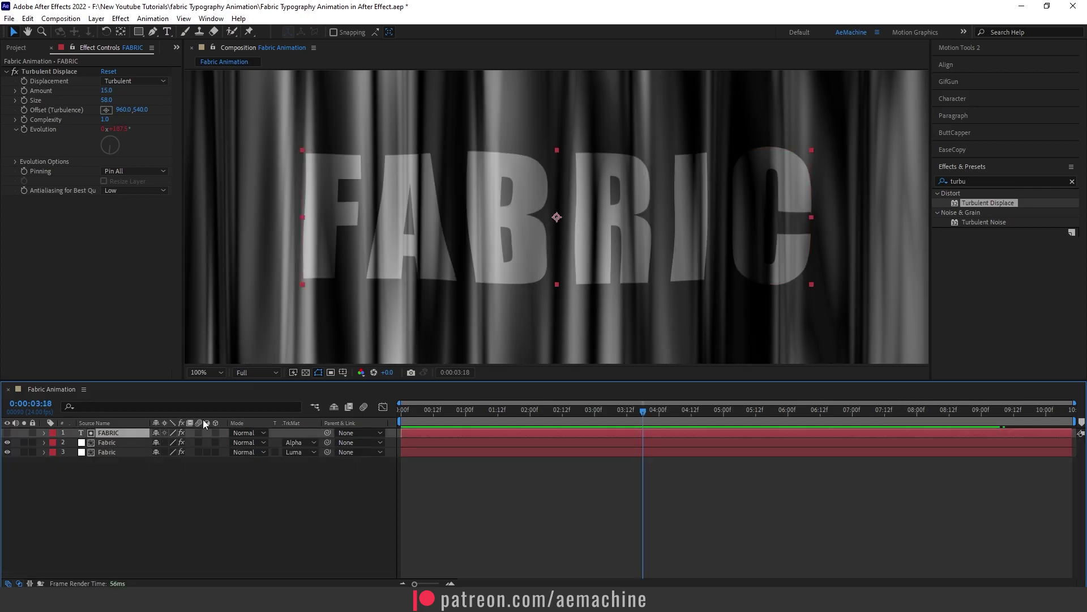
left_click(983, 182)
type("displace")
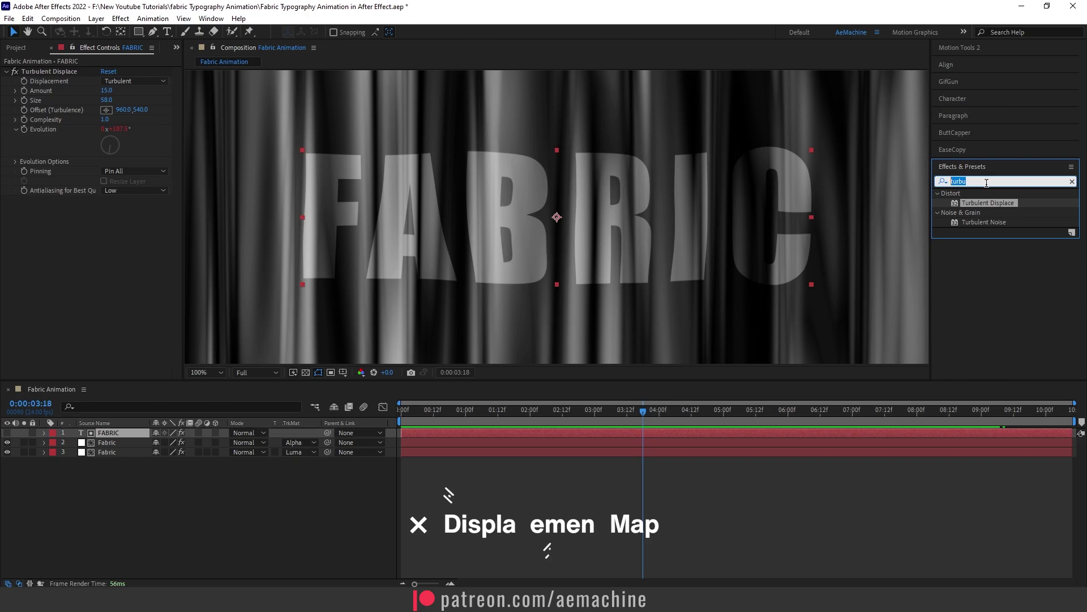
left_click_drag(996, 203, 629, 257)
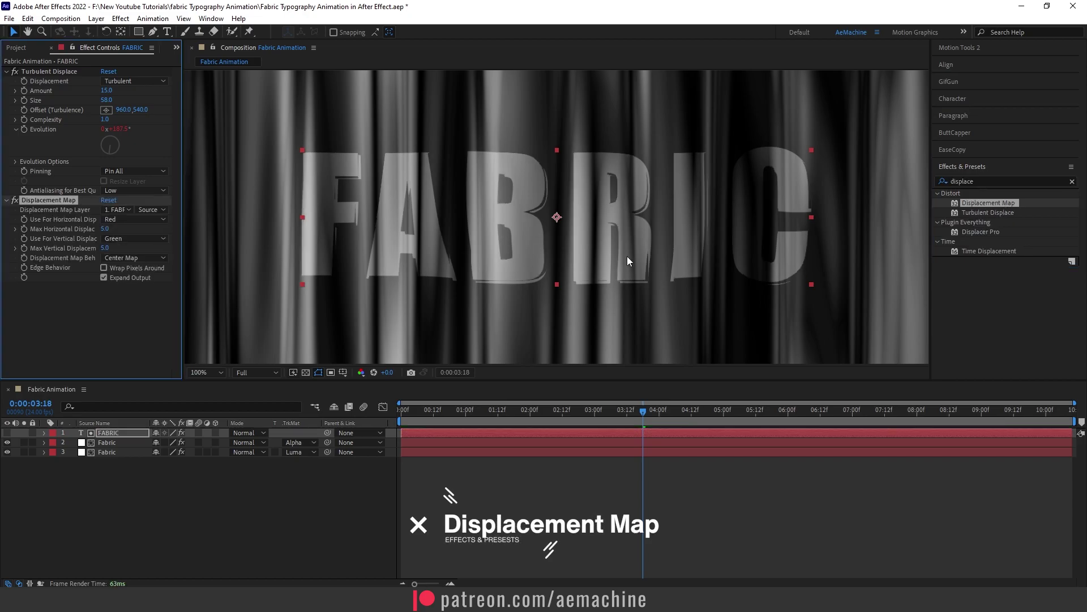
- Set layer 3. Fabric with Effects & Masks as the displacement map, with max vertical displacement 20
left_click(115, 212)
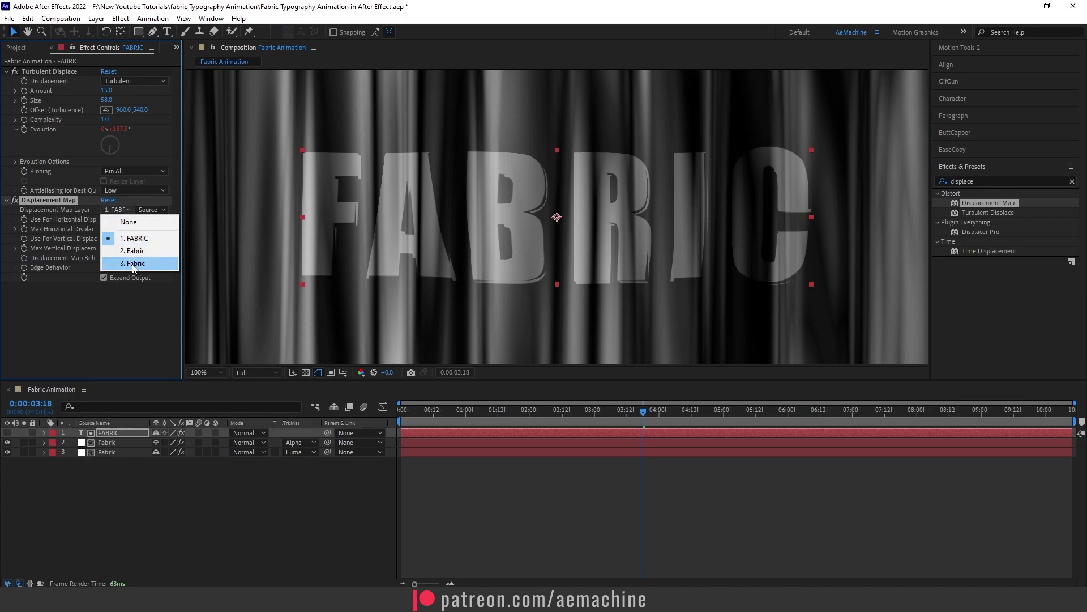
left_click(131, 264)
left_click(159, 213)
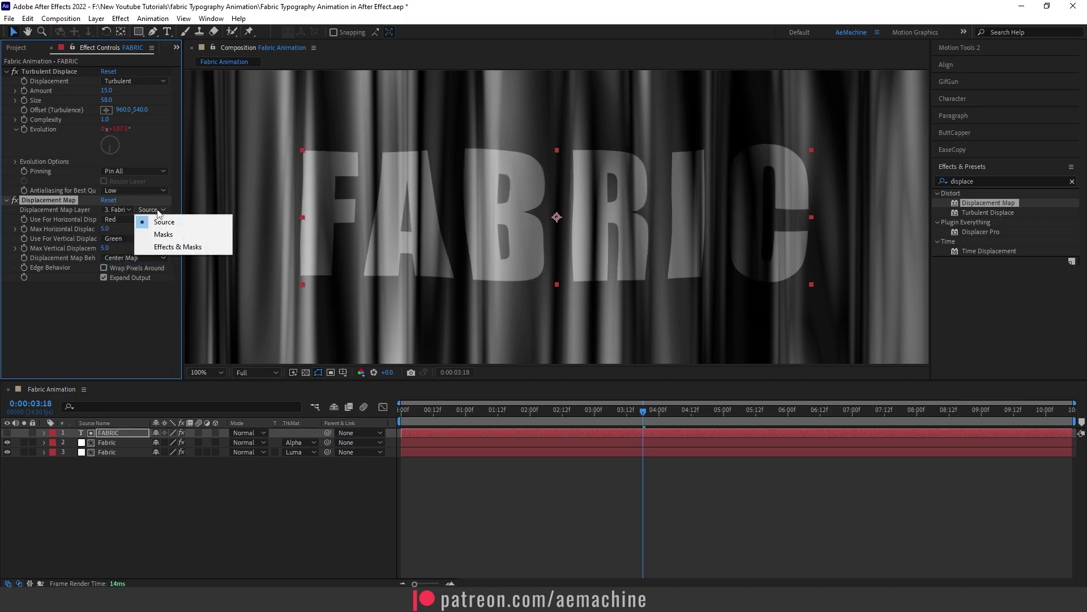
left_click(171, 248)
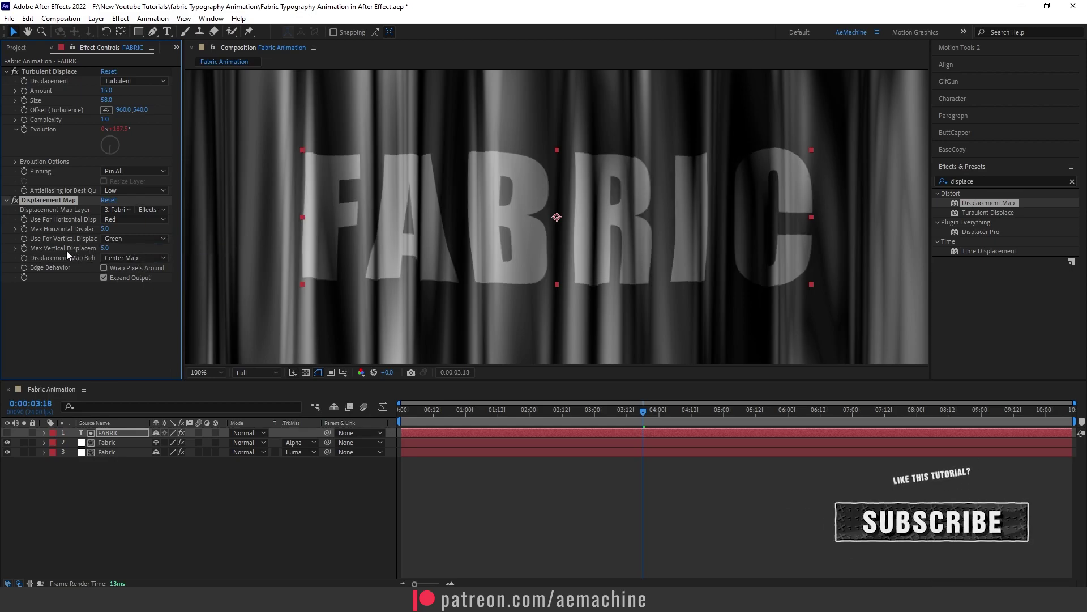
mouse_move(105, 248)
left_mouse_down()
mouse_move(129, 250)
mouse_move(116, 250)
left_mouse_up()
left_click(107, 248)
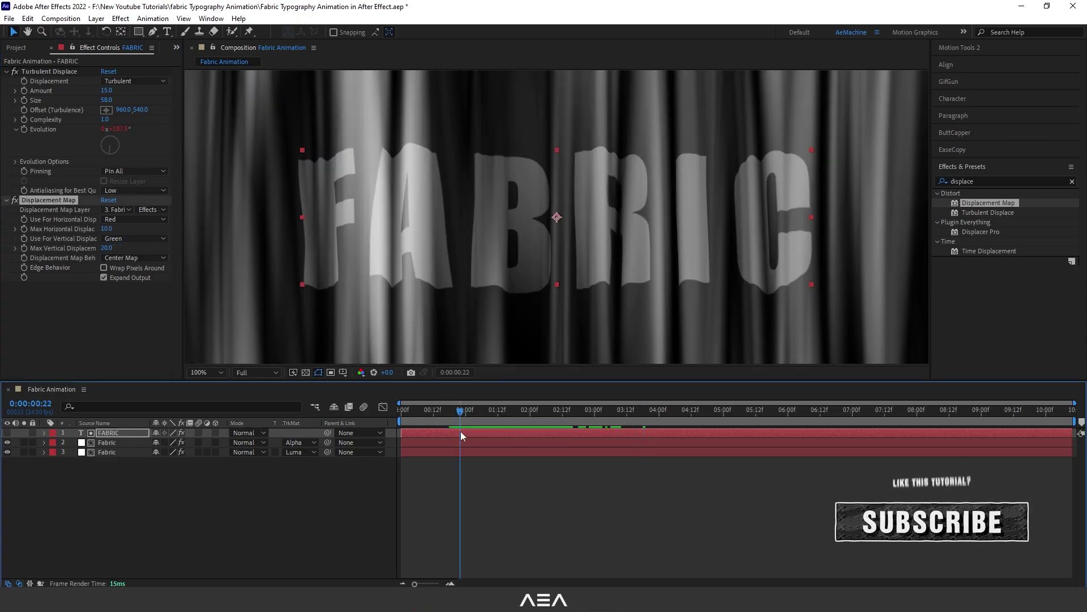
- Fit the whole composition in the viewer and preview the animation from the start
key("Home")
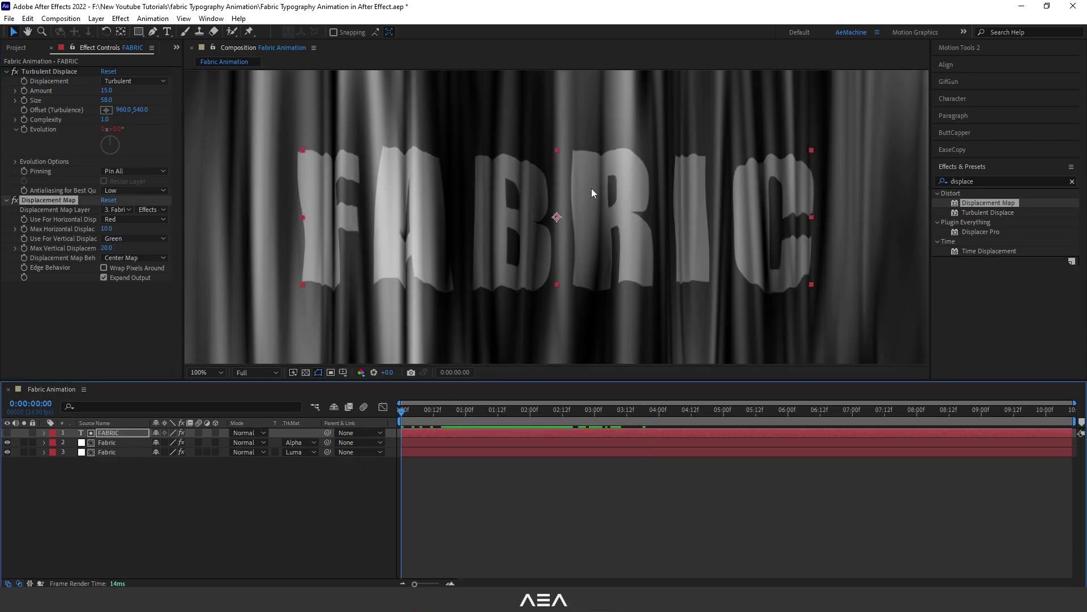
key("shift+slash")
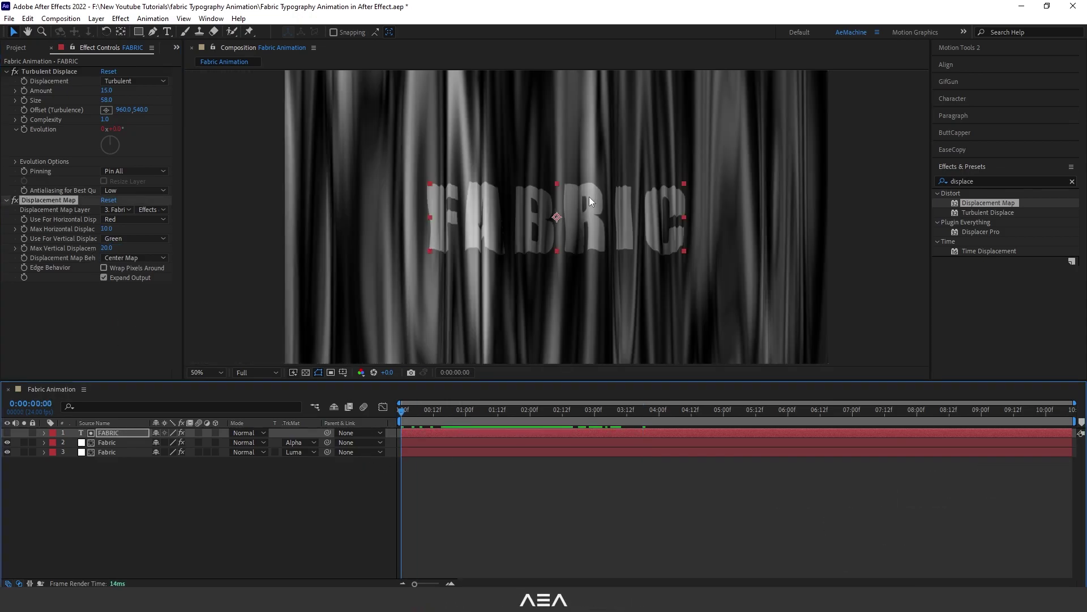
key("space")
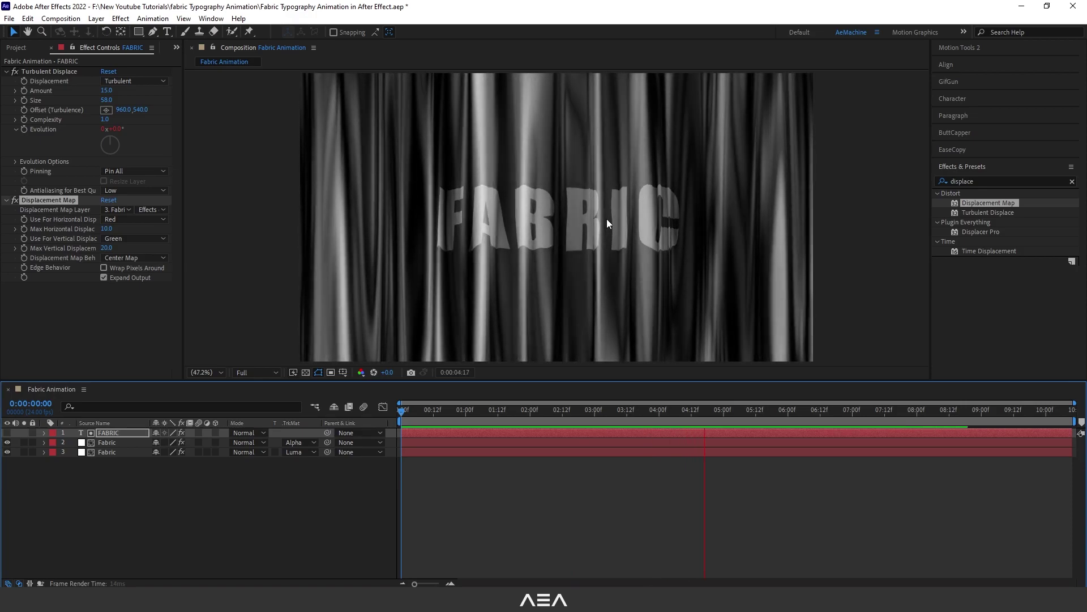
key("space")
- Scale the FABRIC text layer up to 124% and scrub the timeline to review it
left_click(111, 433)
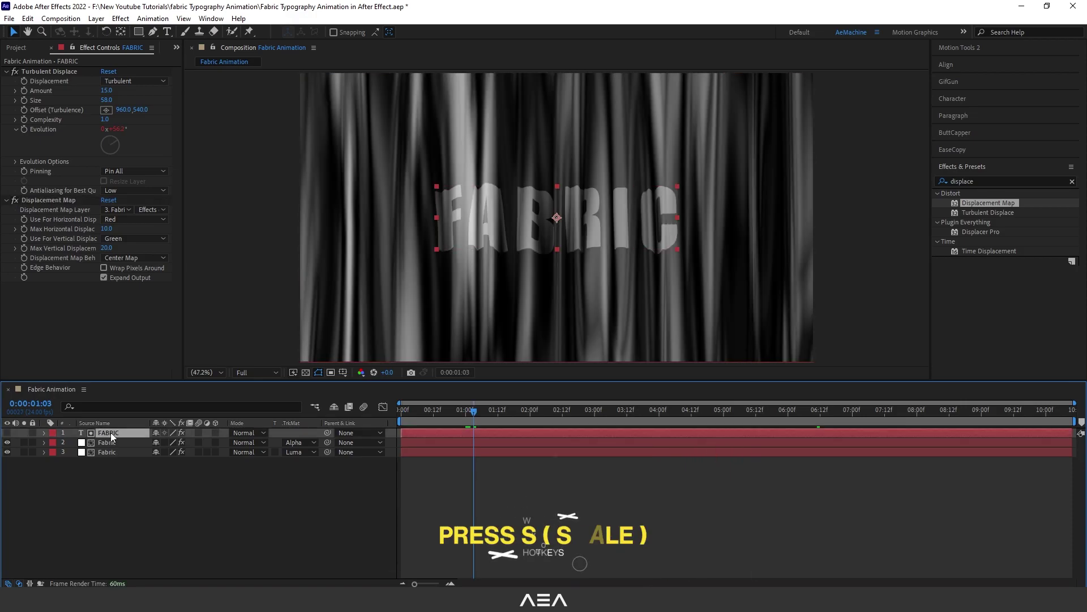
key("s")
left_click_drag(193, 442, 508, 502)
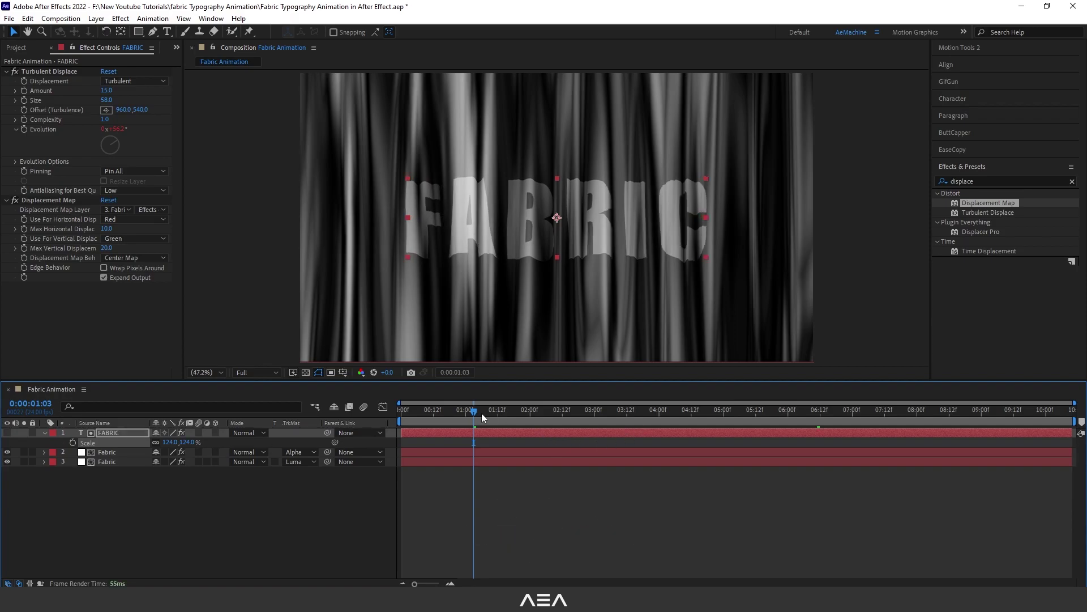
left_click_drag(482, 418, 518, 419)
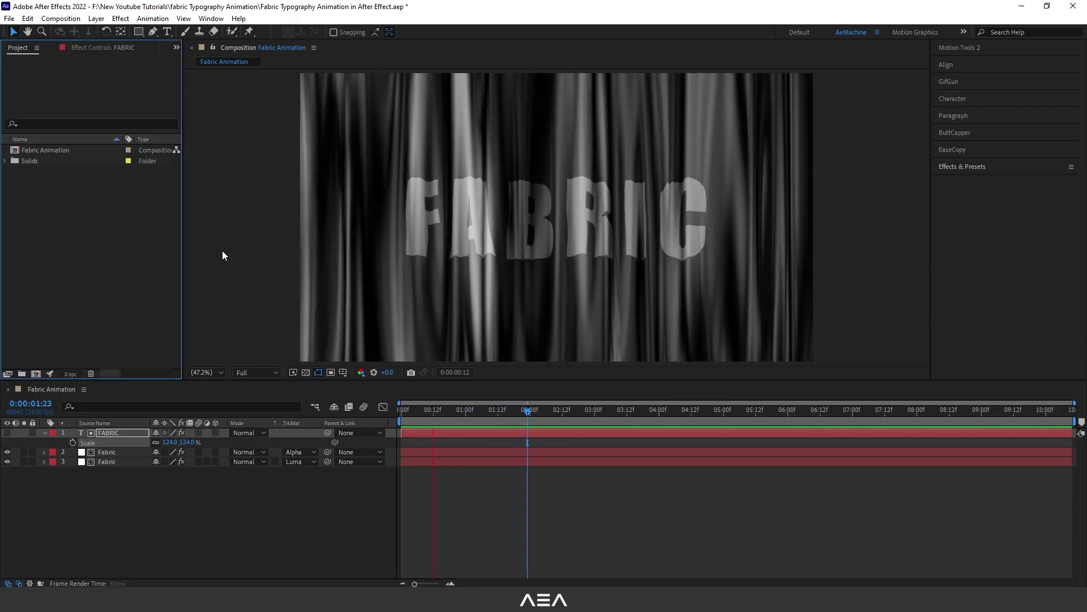